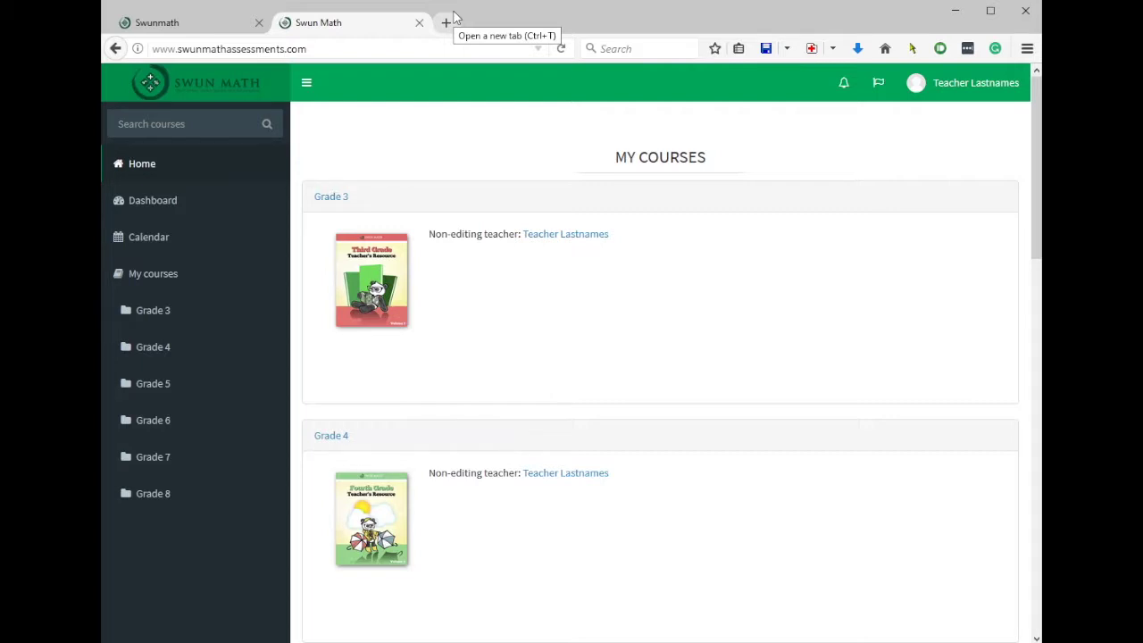
Step: Open the grader report of the Grade 3 course and review the scores down to the overall average row
click(373, 290)
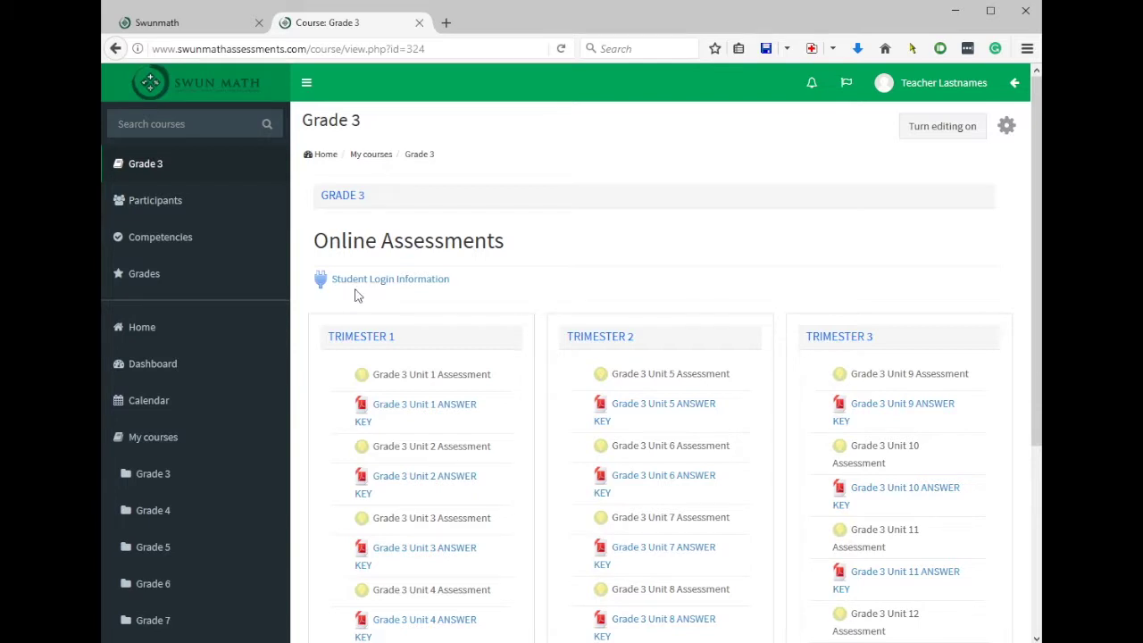
click(144, 274)
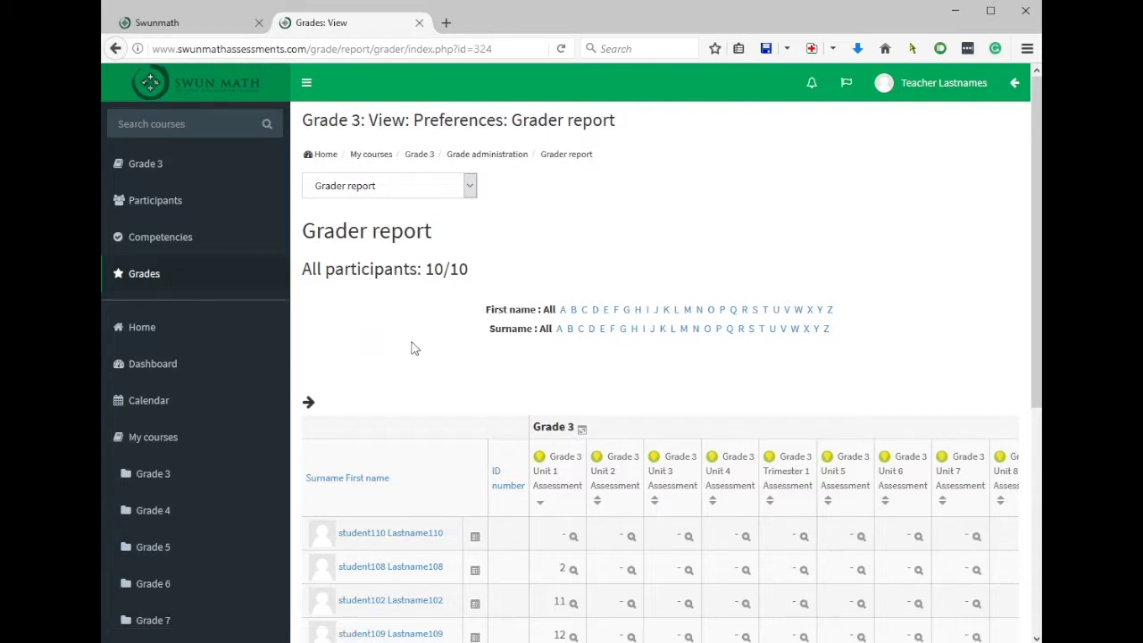
scroll(410, 348, down, 3)
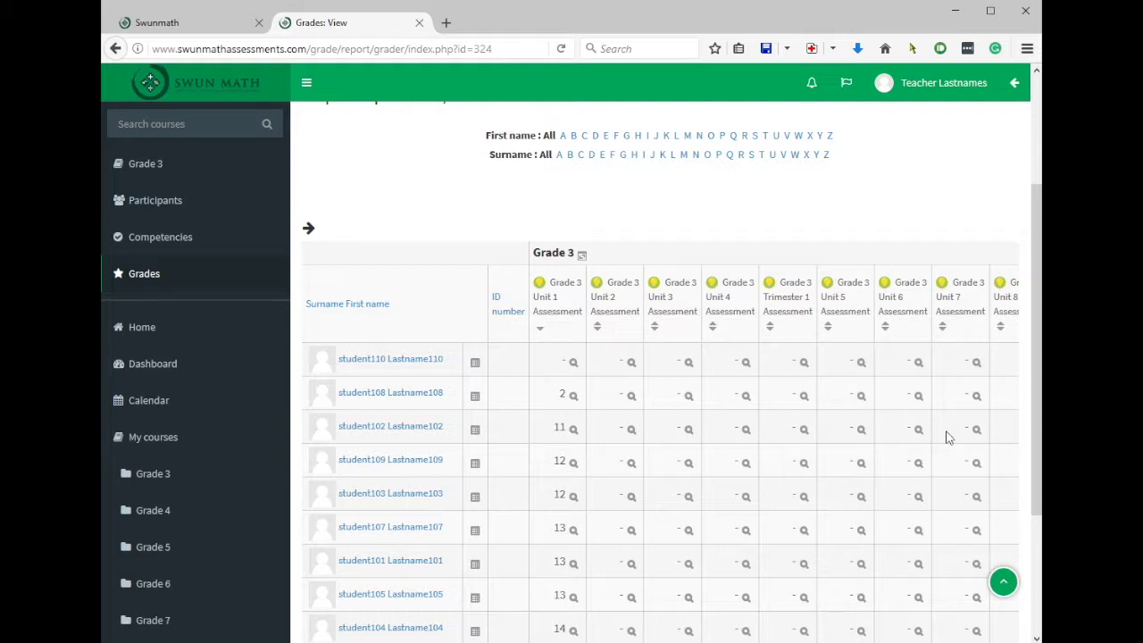
scroll(793, 455, down, 3)
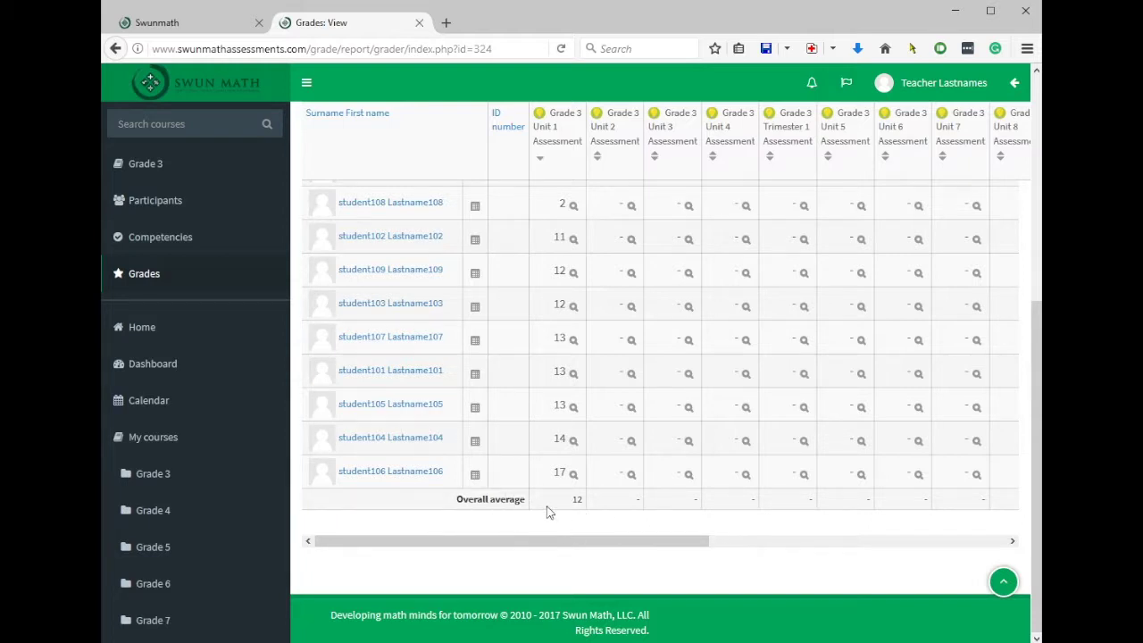
Step: Sort the grader report by first name and surname, and by Grade 3 Unit 1 Assessment score in descending and ascending order
click(352, 116)
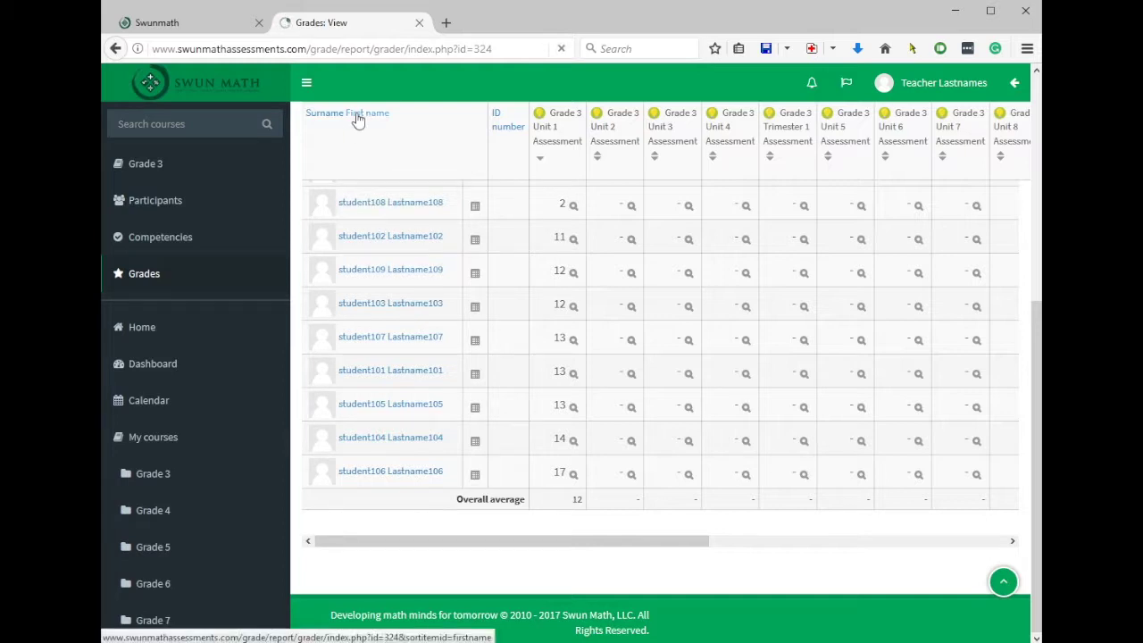
click(320, 460)
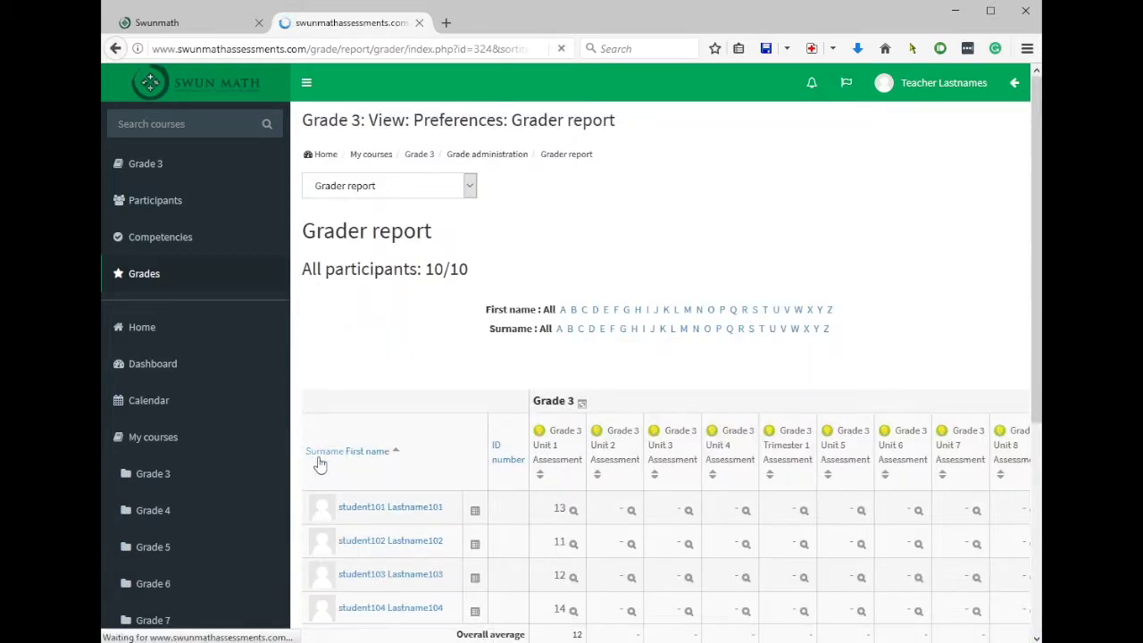
click(540, 476)
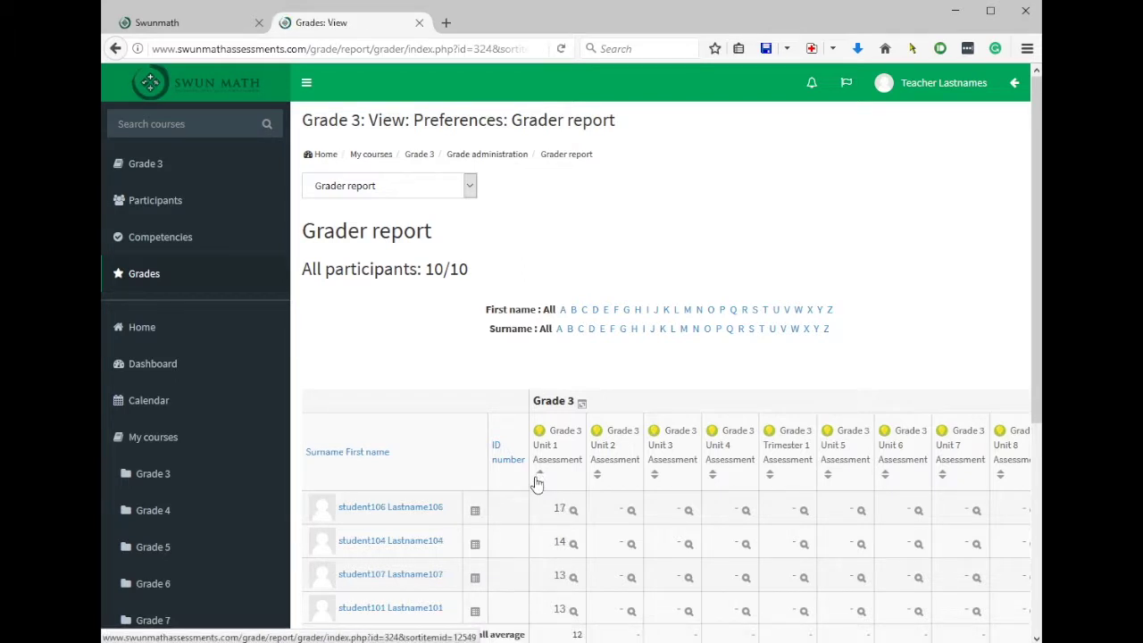
click(540, 476)
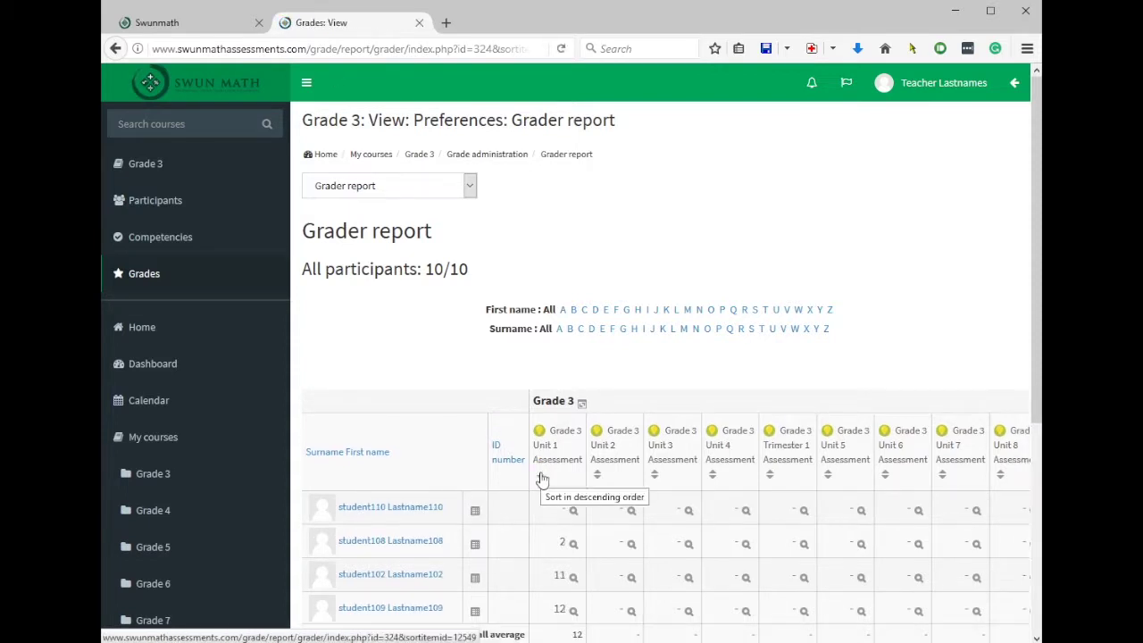
key(alt)
key(f)
key(p)
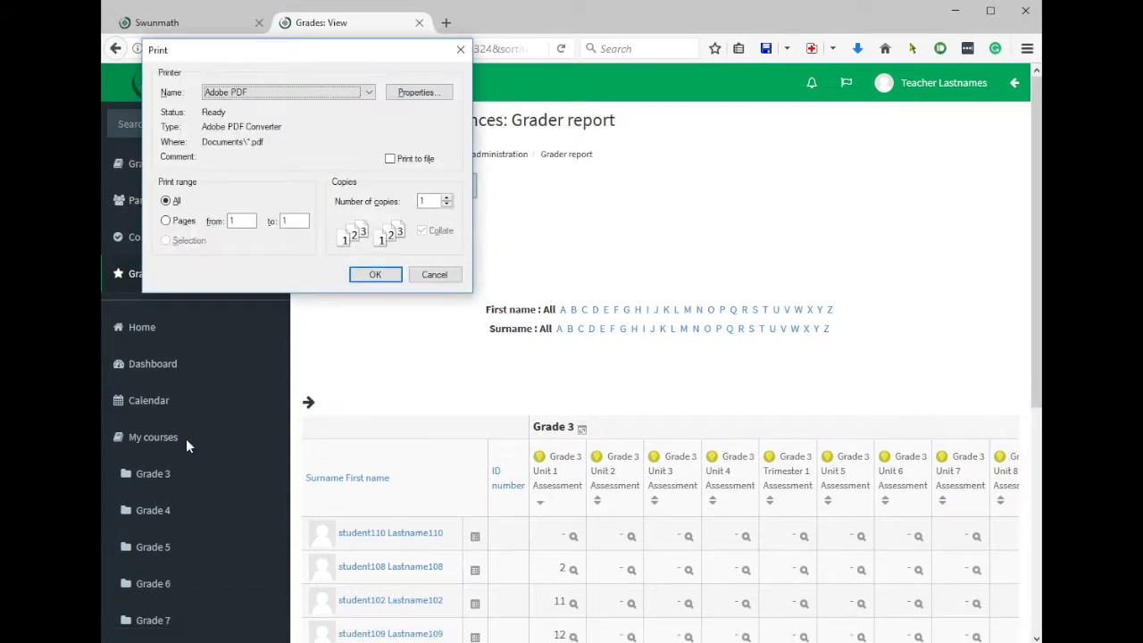
click(434, 274)
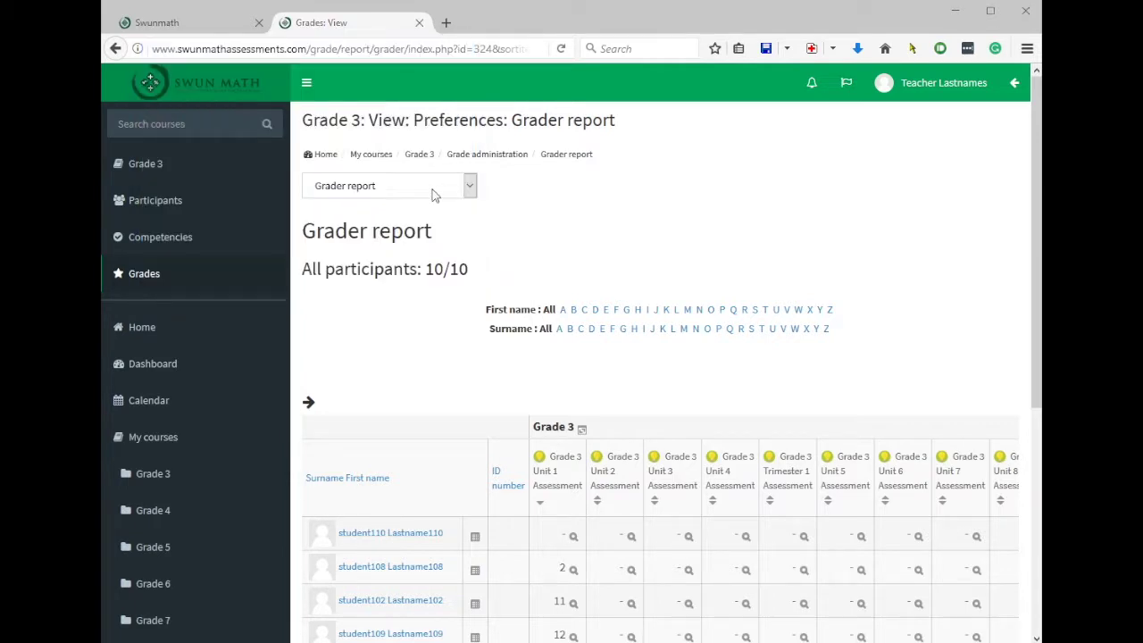
Step: Switch from the grader report to the user report and display it for the first student in the list
click(394, 191)
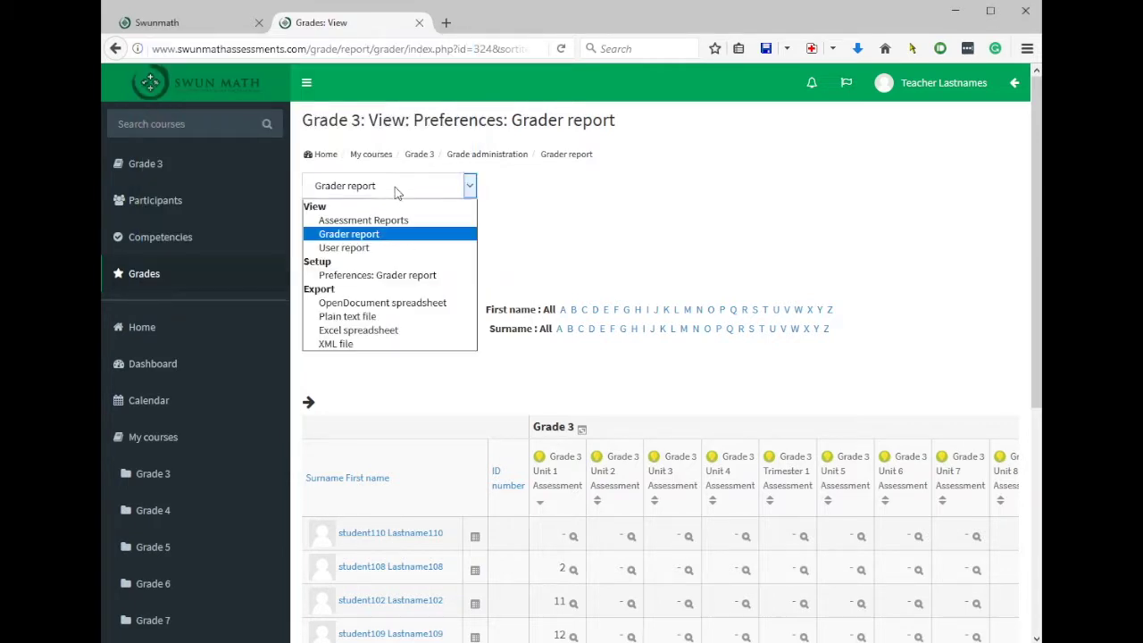
click(396, 249)
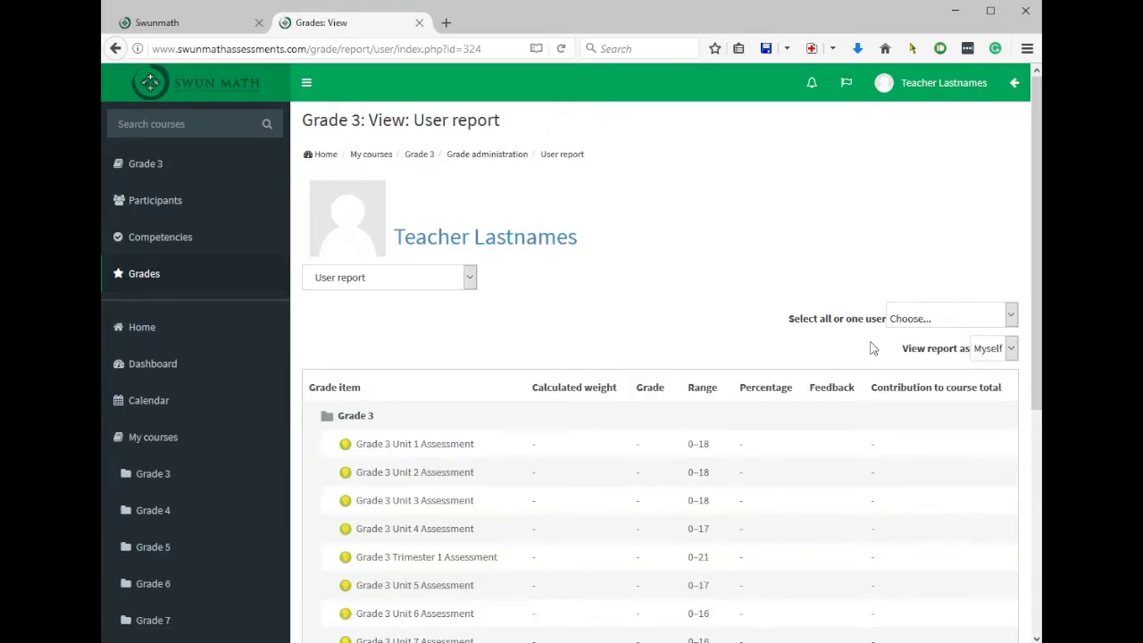
click(928, 321)
click(920, 362)
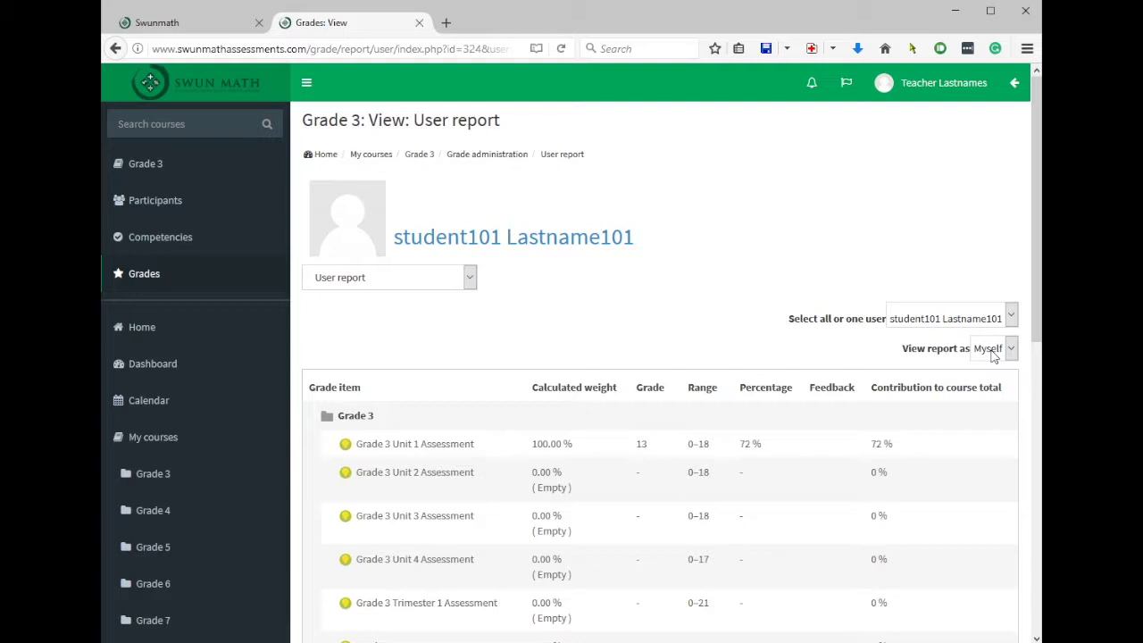
Step: Show the user report for all users and look through the individual student reports
click(940, 322)
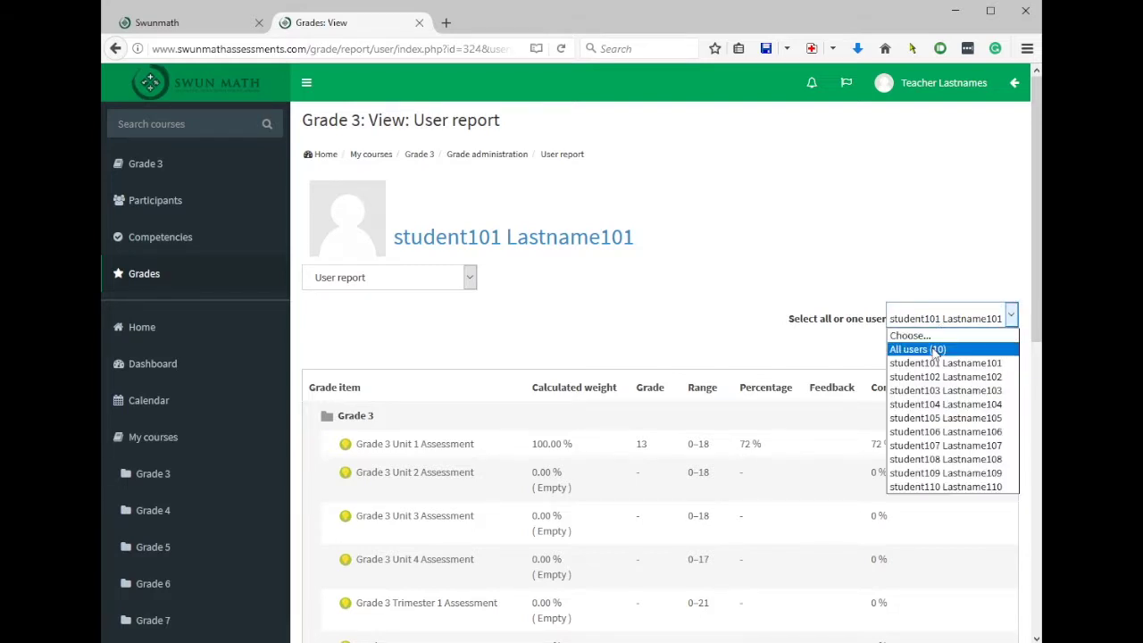
click(934, 350)
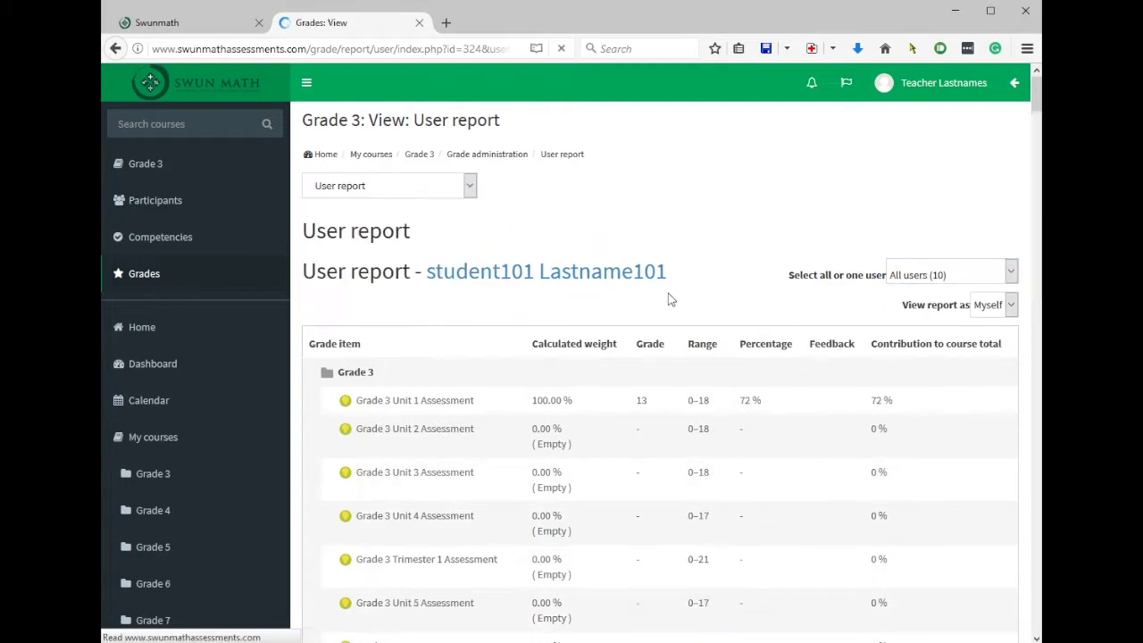
scroll(668, 299, down, 10)
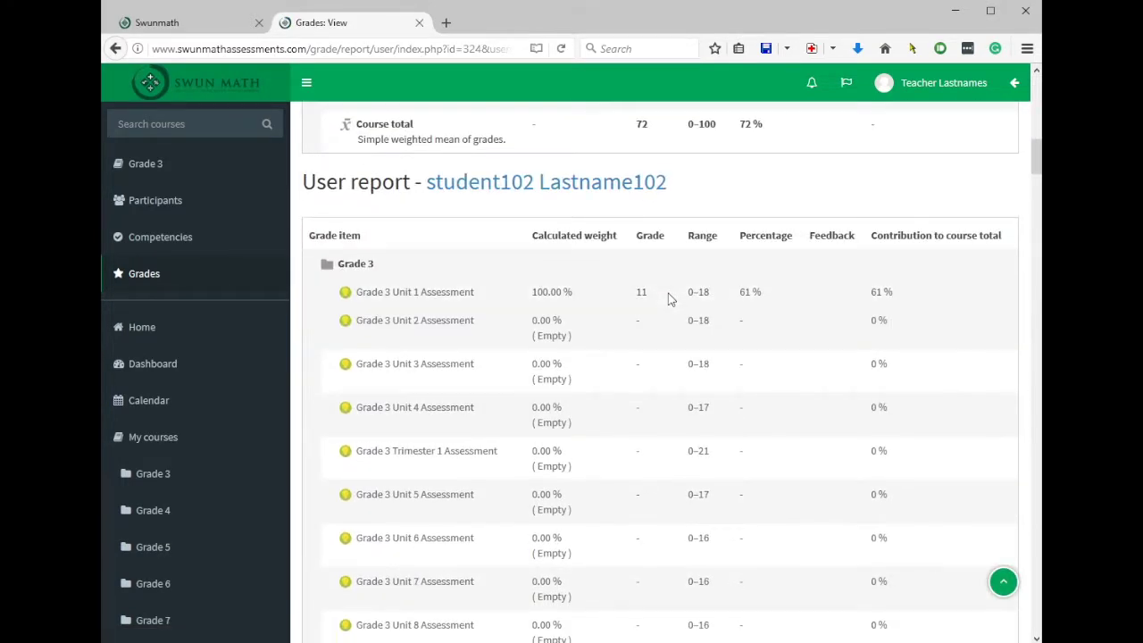
scroll(668, 299, down, 10)
scroll(668, 299, up, 10)
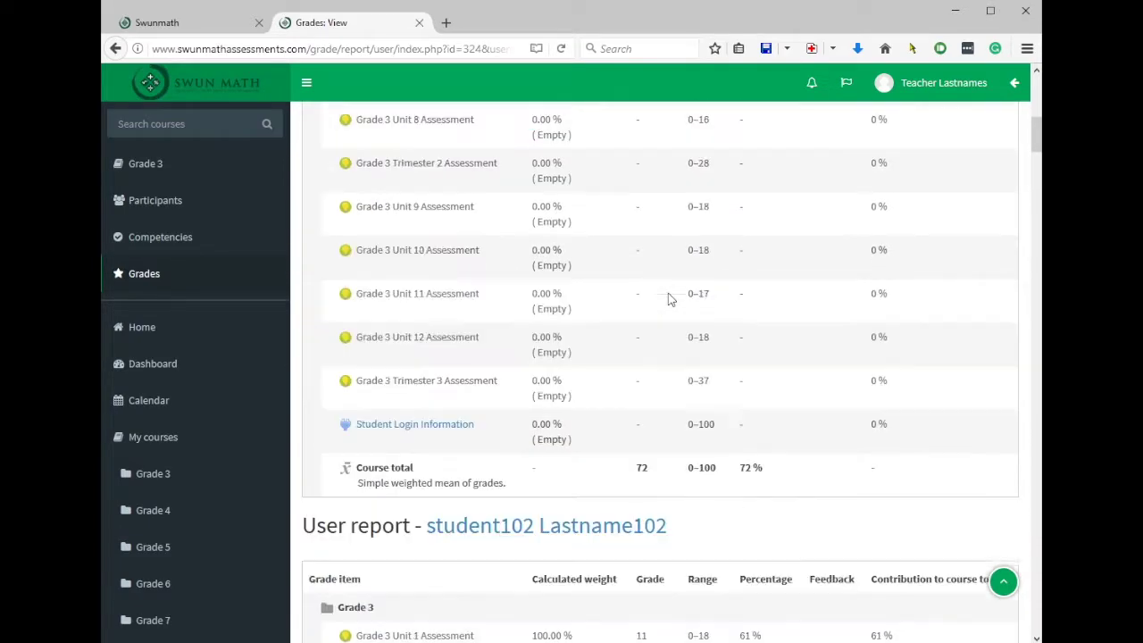
Step: Print the all-users report with Adobe PDF to Grades_ View.pdf in the Swun Math Data Reports folder, replacing the existing file
key(alt+f)
key(p)
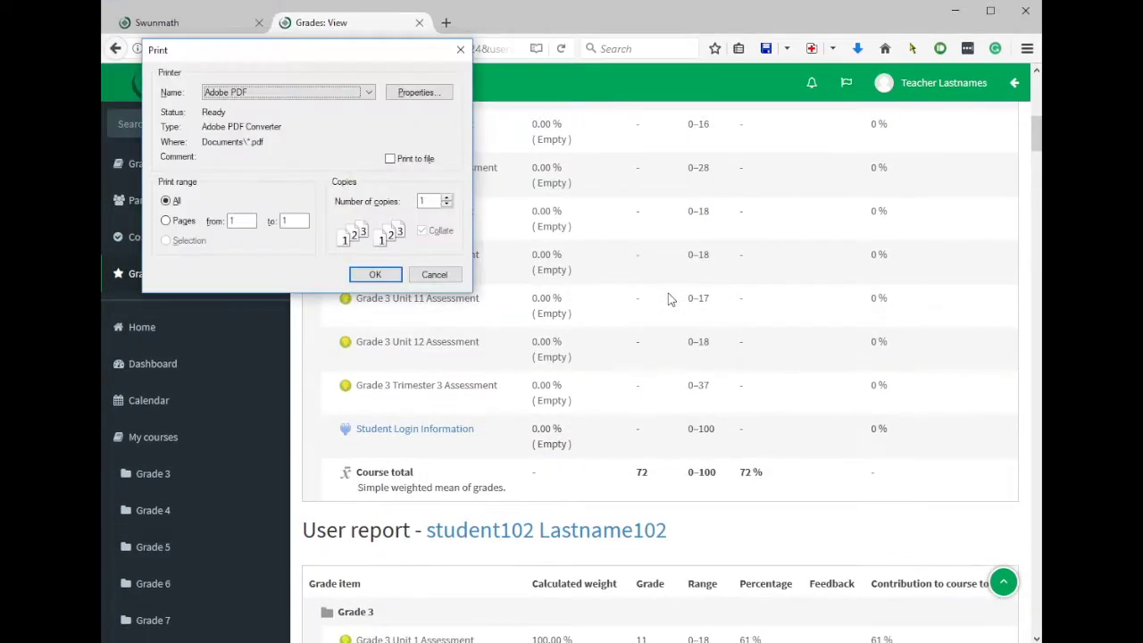
click(374, 274)
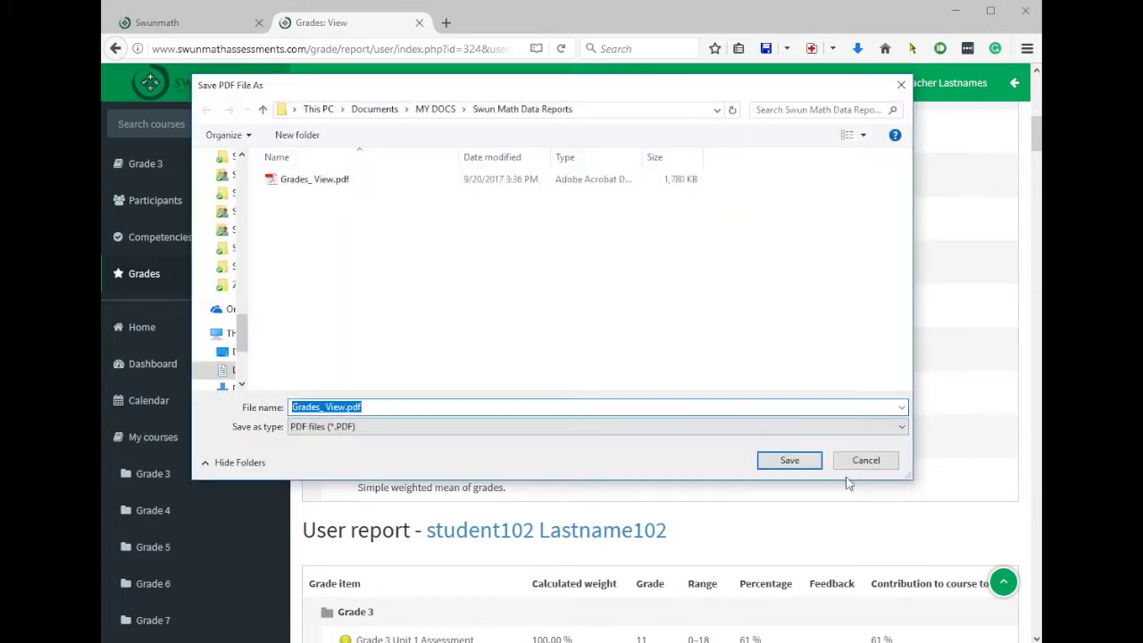
click(798, 461)
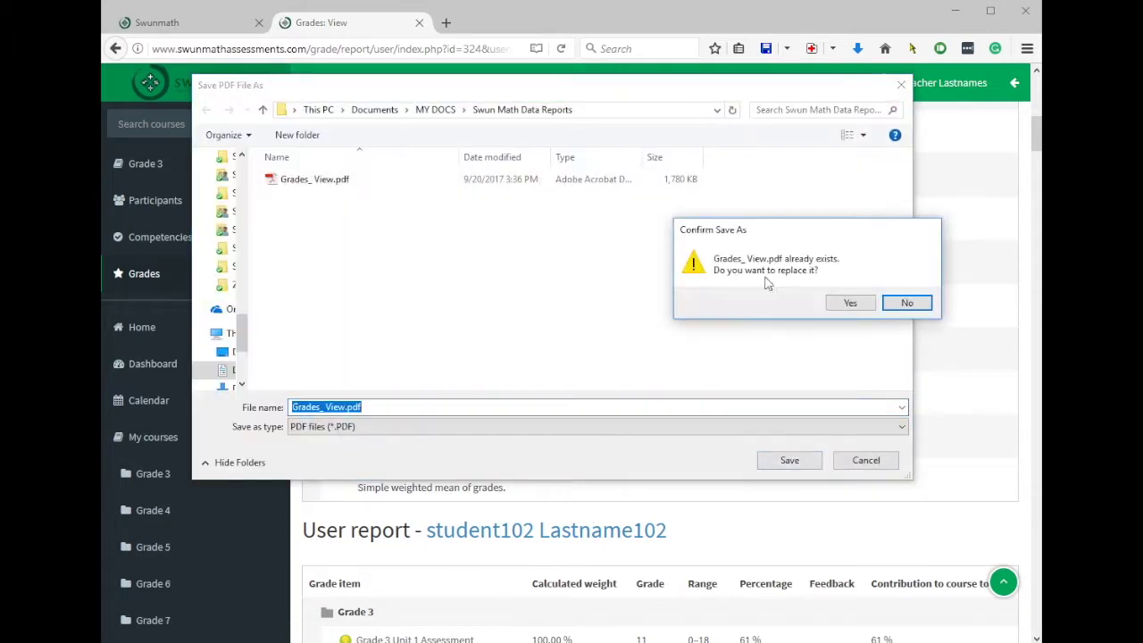
click(848, 304)
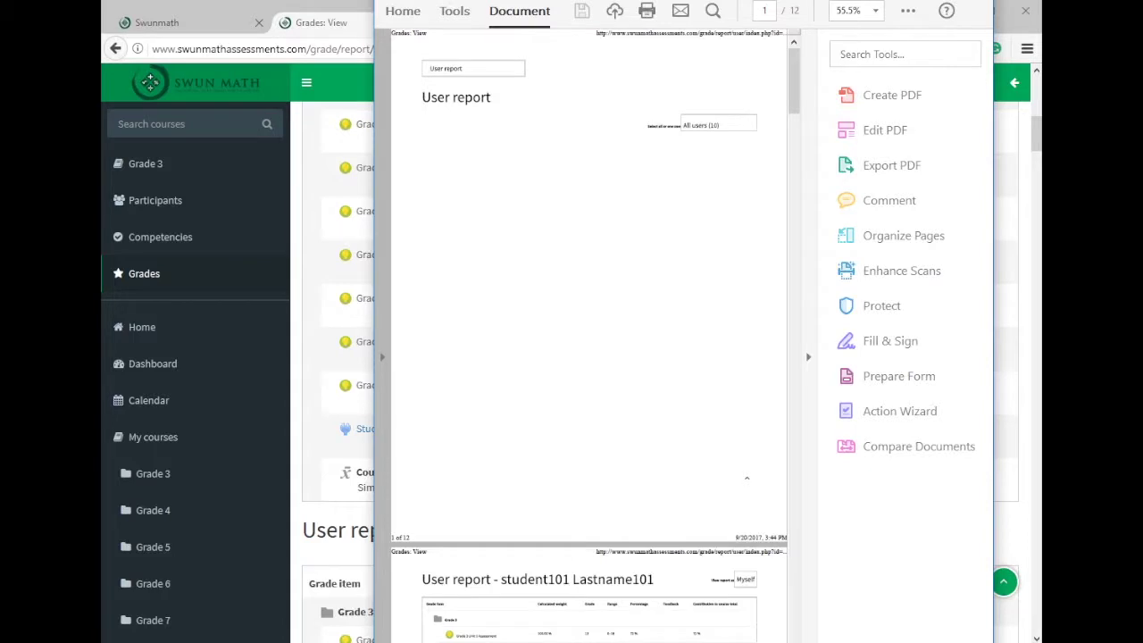
Step: Set the printed PDF in Acrobat to single page view and page through the first student reports
key(alt+v)
key(p)
key(s)
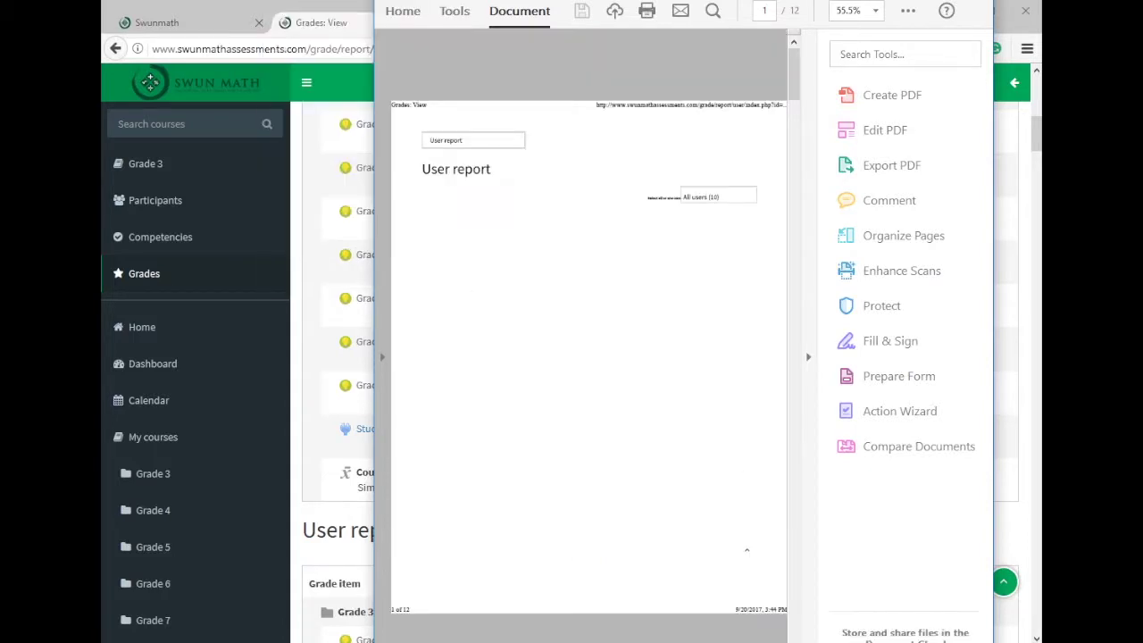
scroll(616, 240, down, 1)
scroll(617, 239, down, 1)
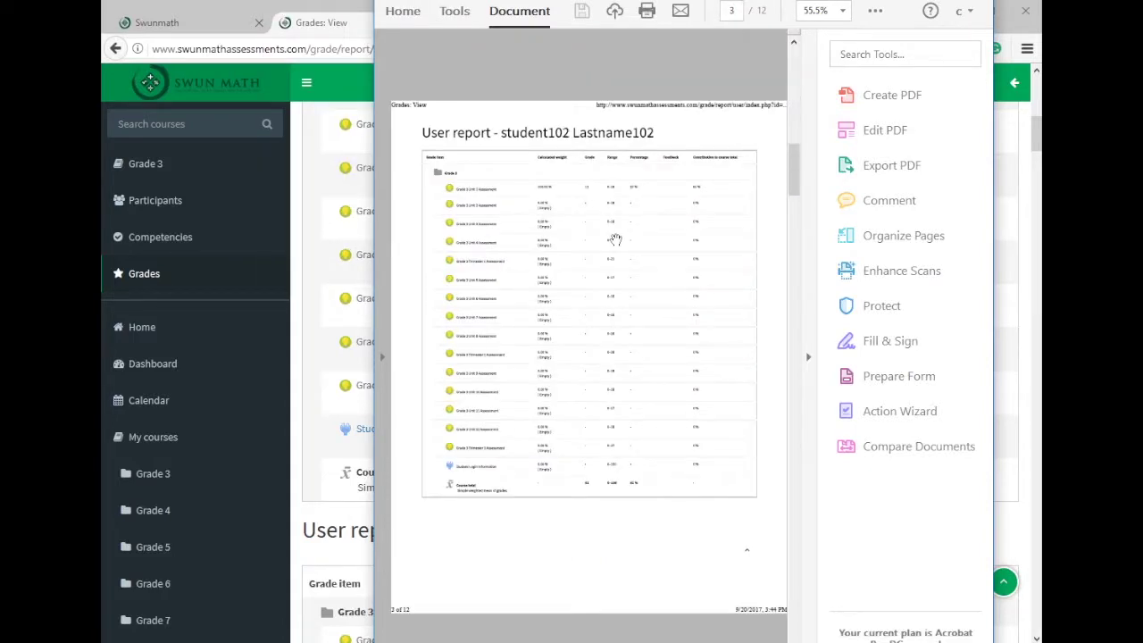
scroll(616, 239, down, 2)
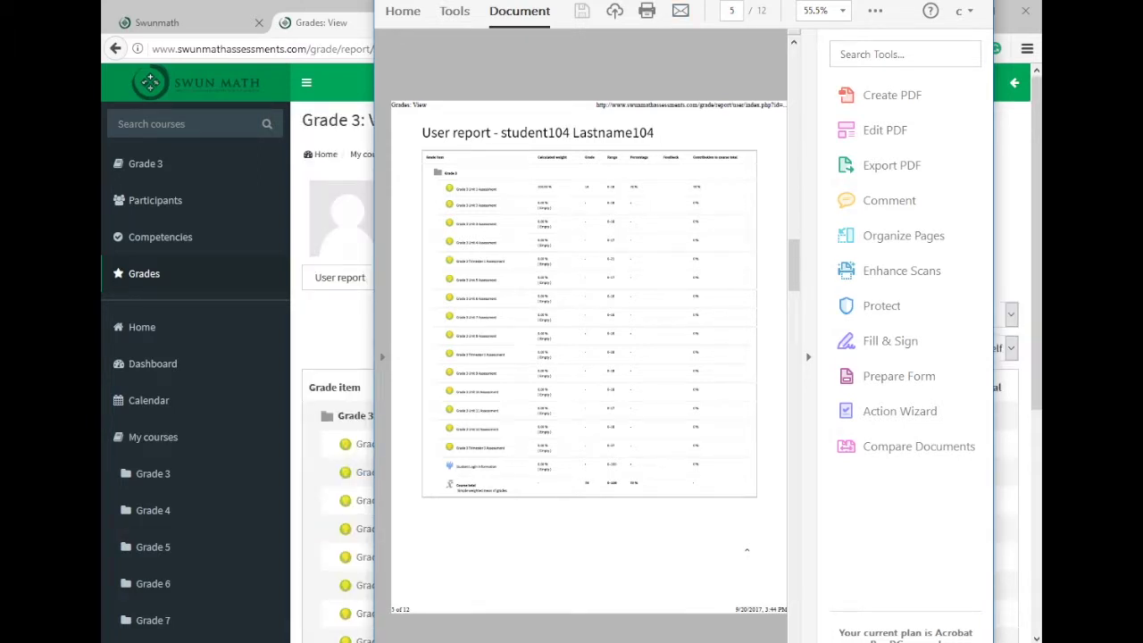
Step: Return to the Grade 3 grades in the browser and switch the view to Assessment Reports
key(alt+Tab)
click(420, 284)
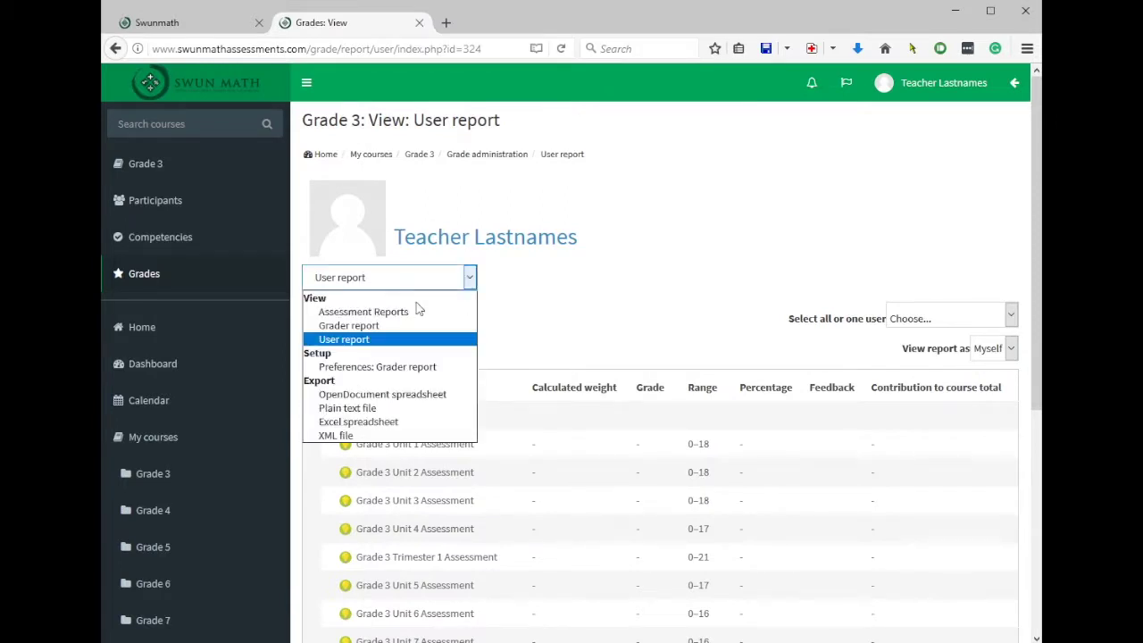
click(416, 311)
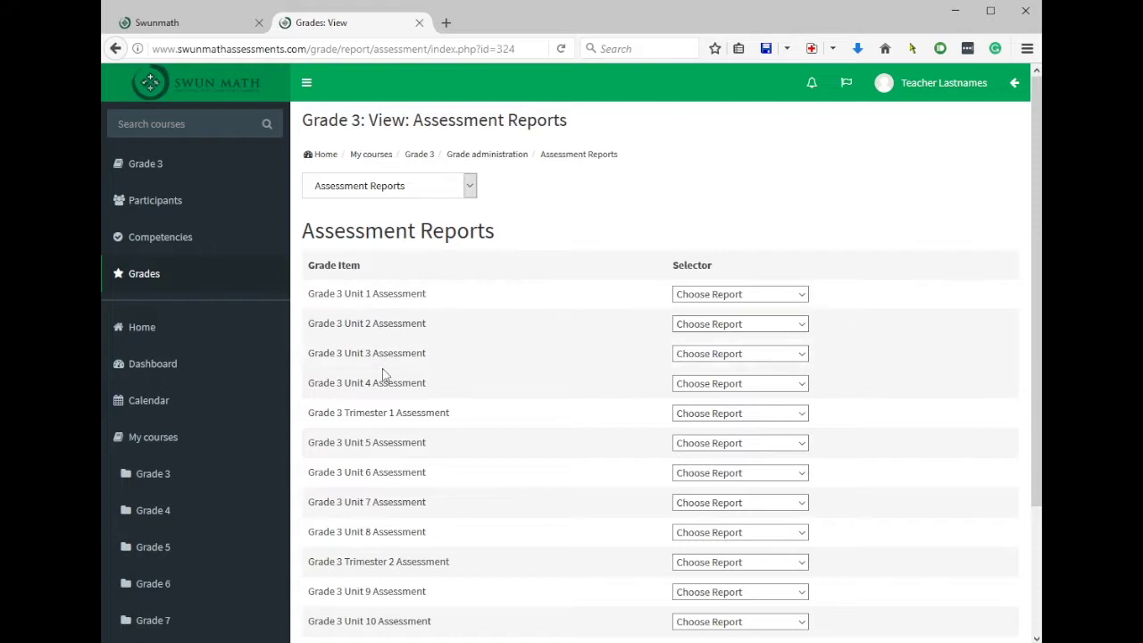
Step: Check the available reports for the Grade 3 Unit 1 Assessment and open its Grading report
click(715, 300)
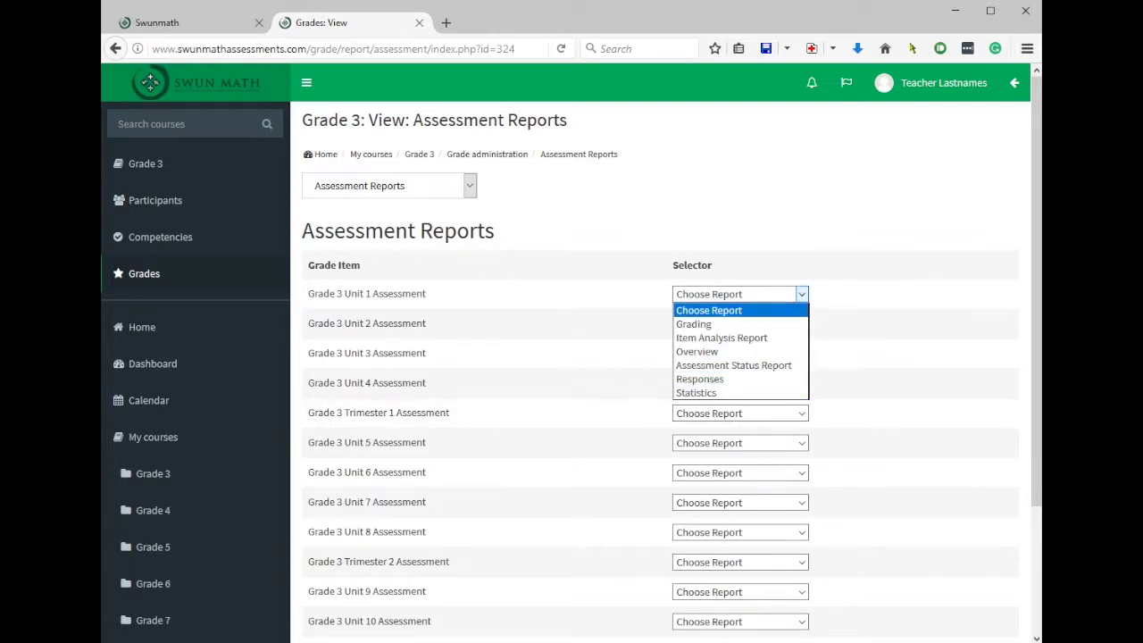
key(Escape)
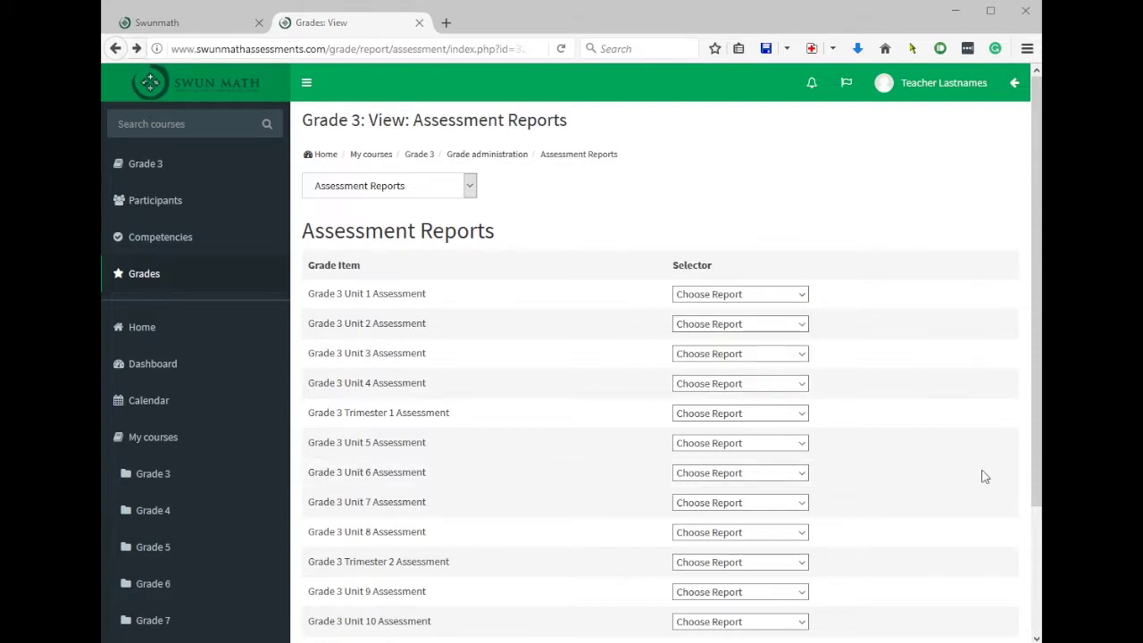
click(770, 298)
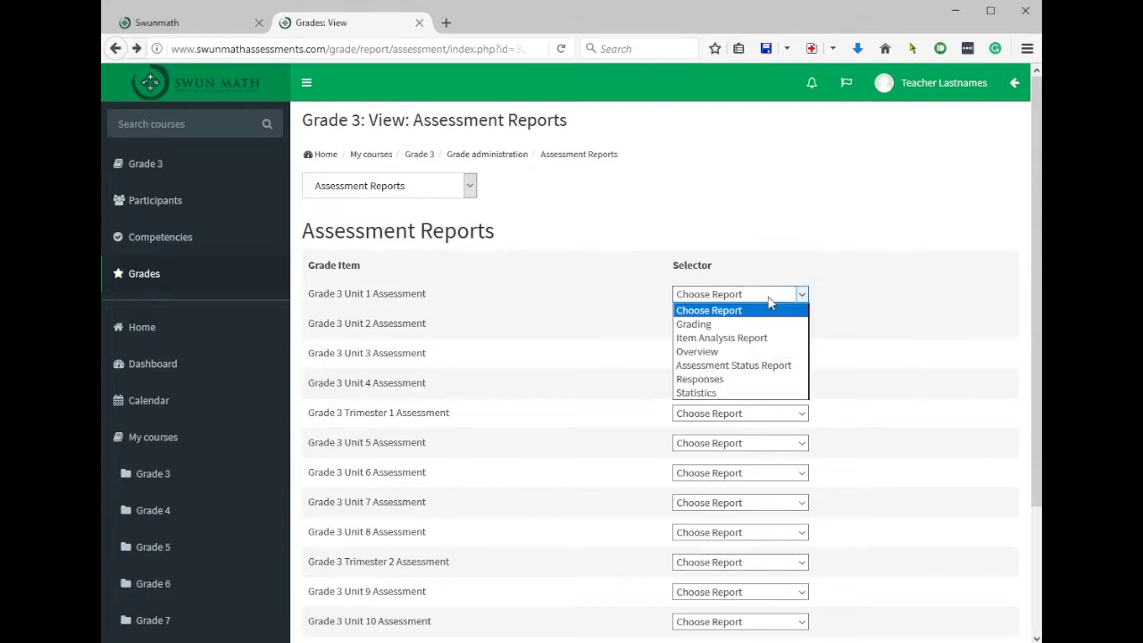
click(768, 325)
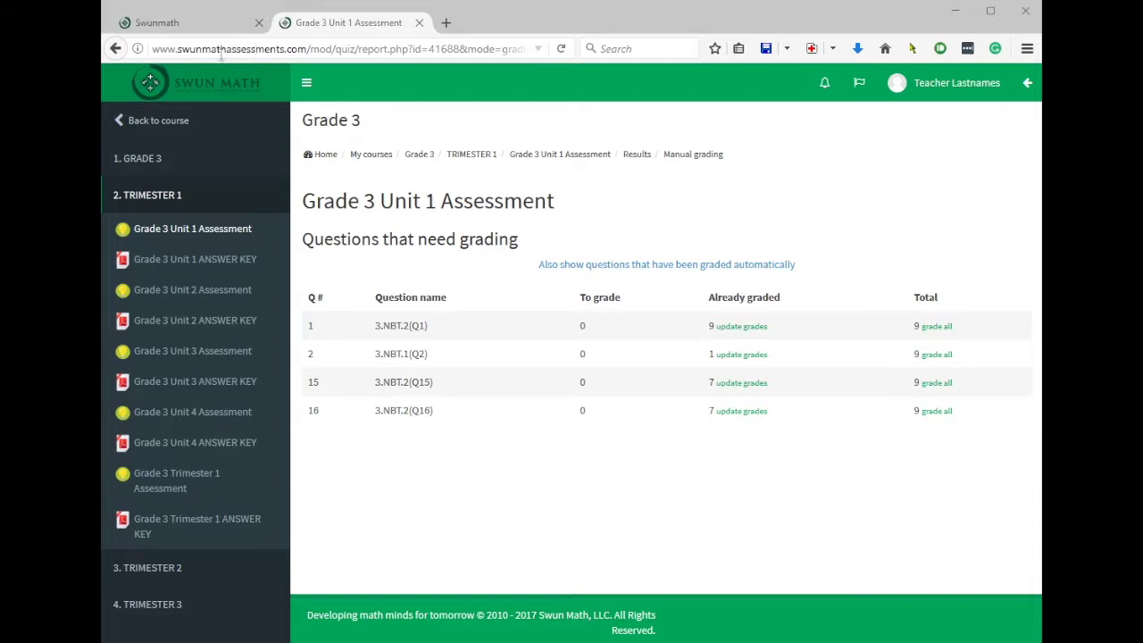
Step: Return to Assessment Reports, open the Item Analysis Report for the Grade 3 Unit 1 Assessment, and review all its items
click(117, 50)
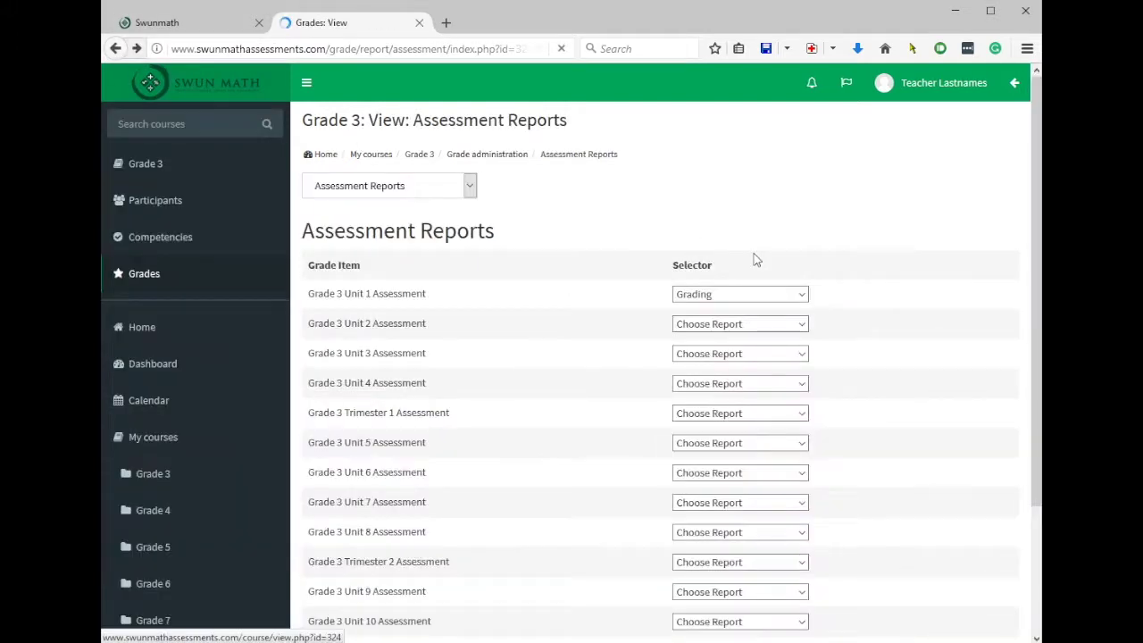
click(751, 299)
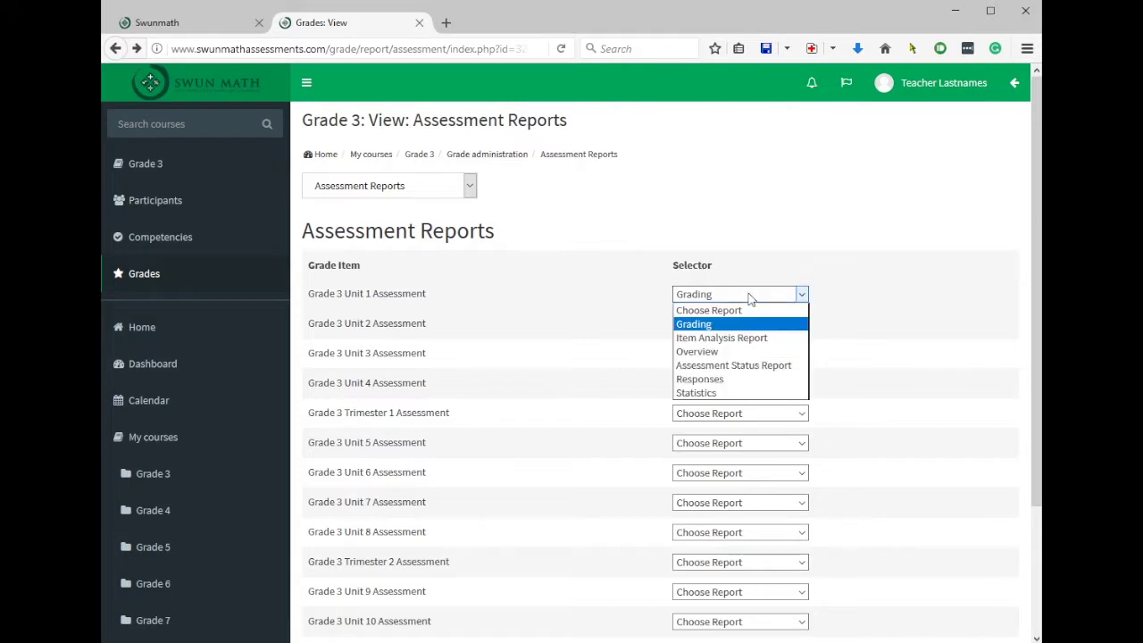
click(733, 343)
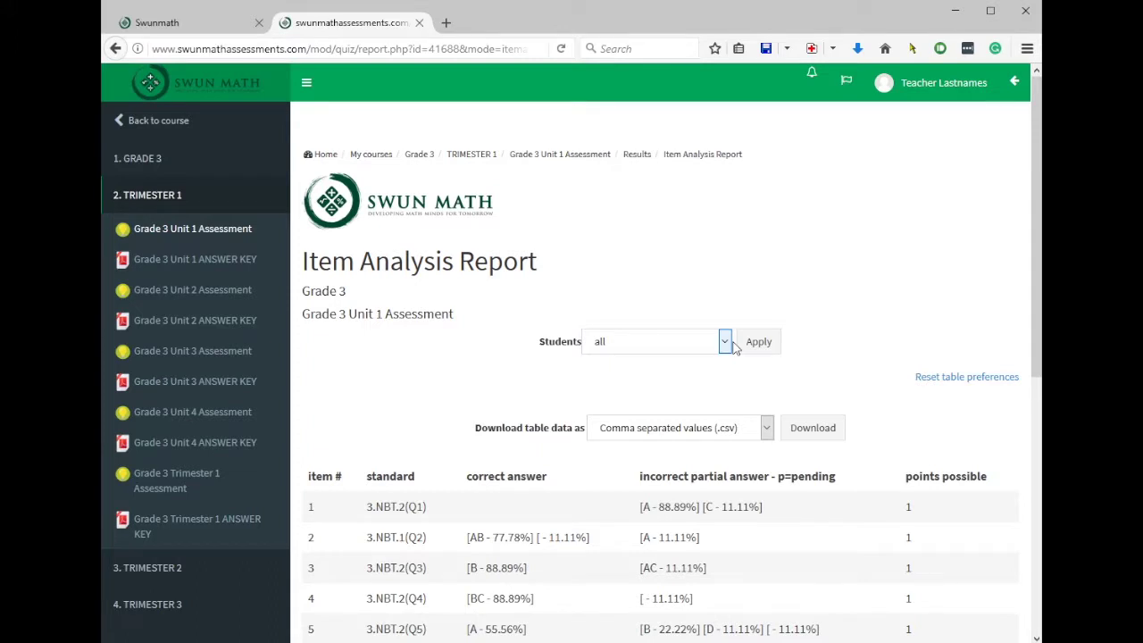
scroll(734, 347, down, 5)
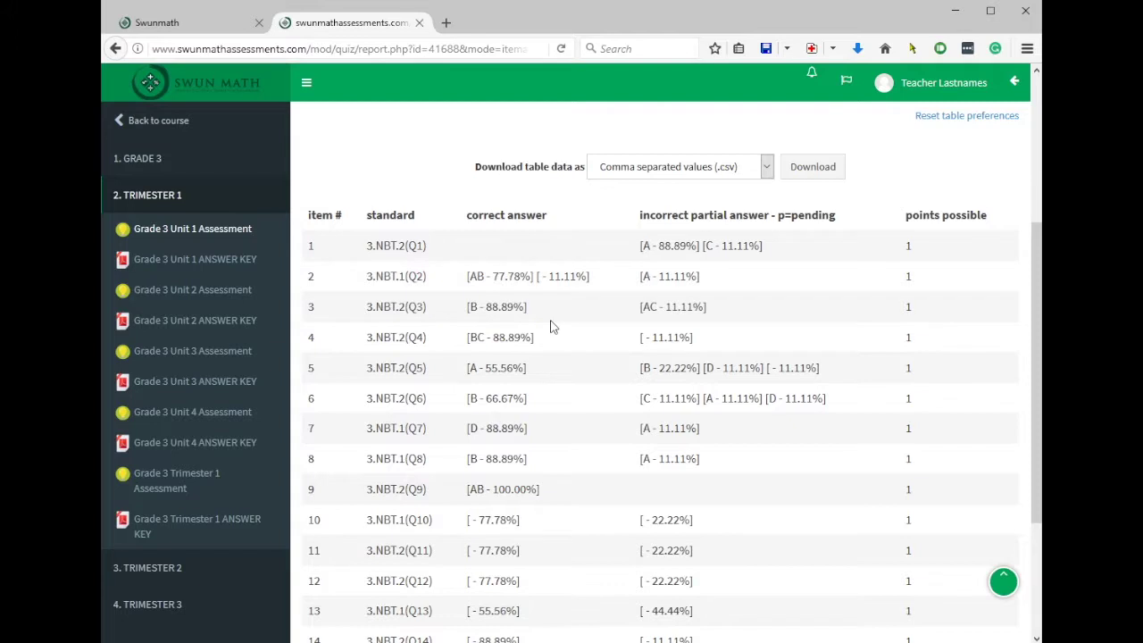
scroll(550, 325, down, 3)
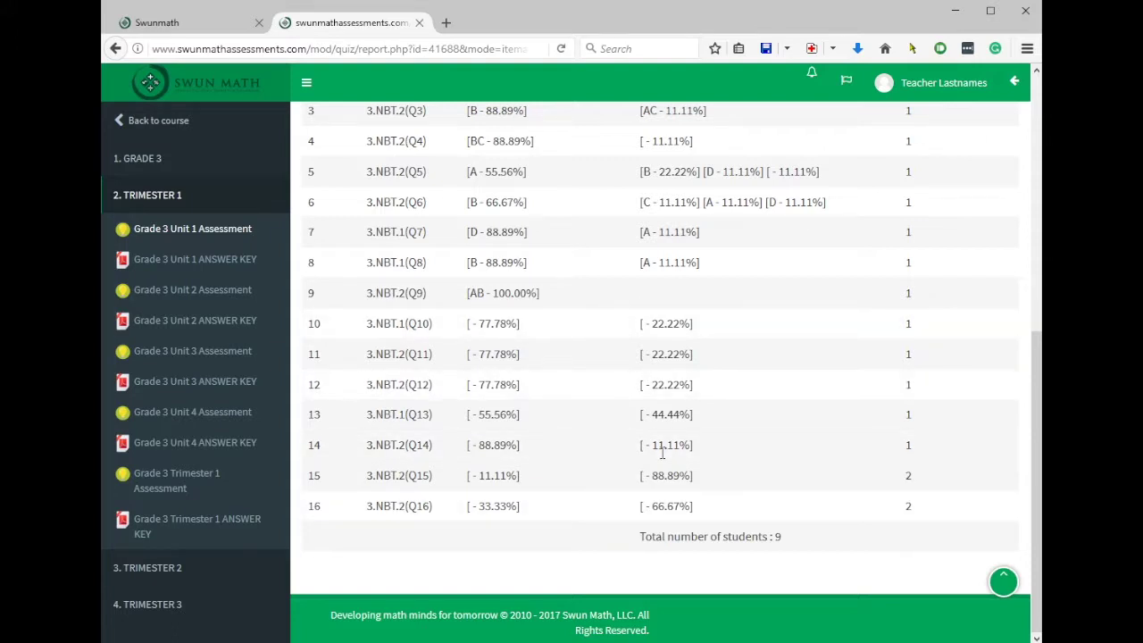
Step: Filter the Item Analysis Report to the first listed student and review that student's answers to each item
scroll(661, 454, up, 3)
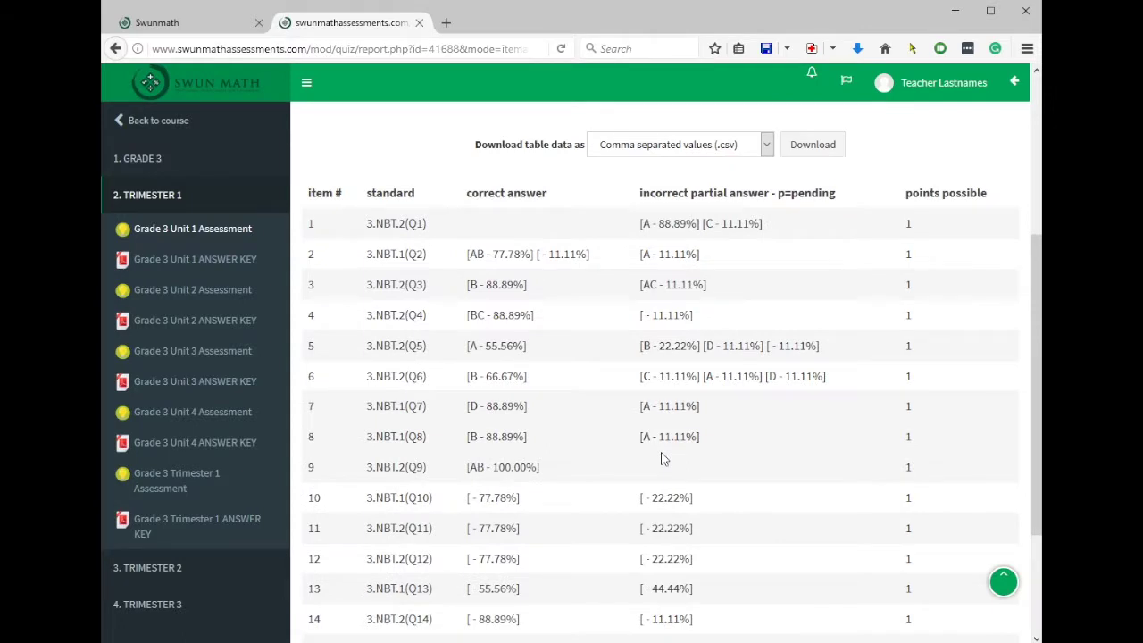
scroll(662, 458, up, 3)
click(676, 236)
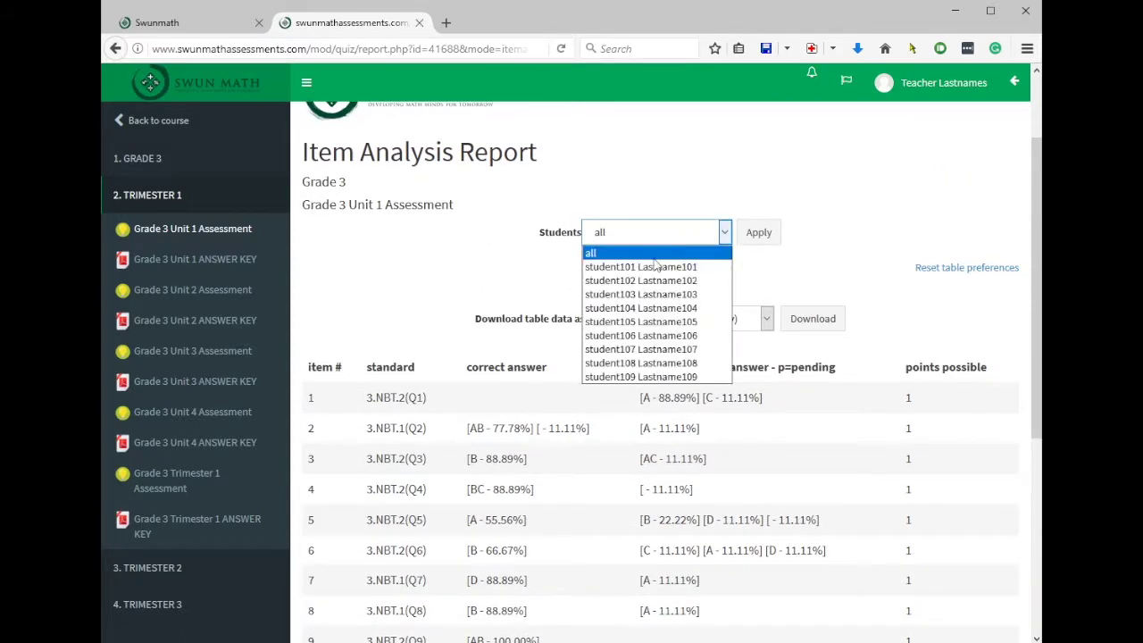
click(654, 267)
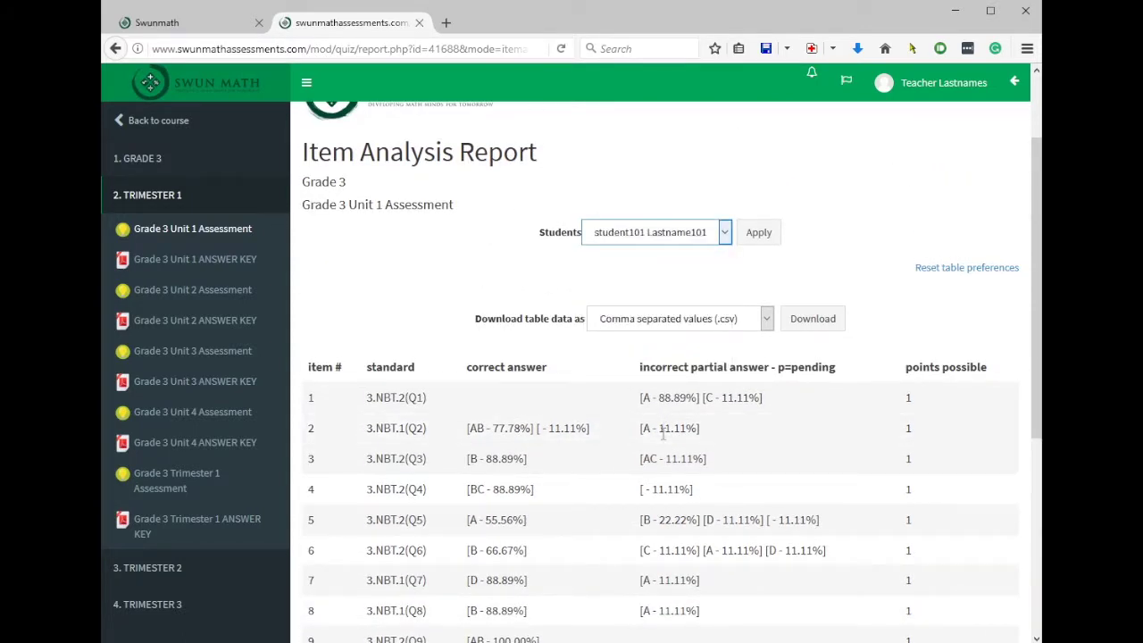
scroll(664, 434, down, 2)
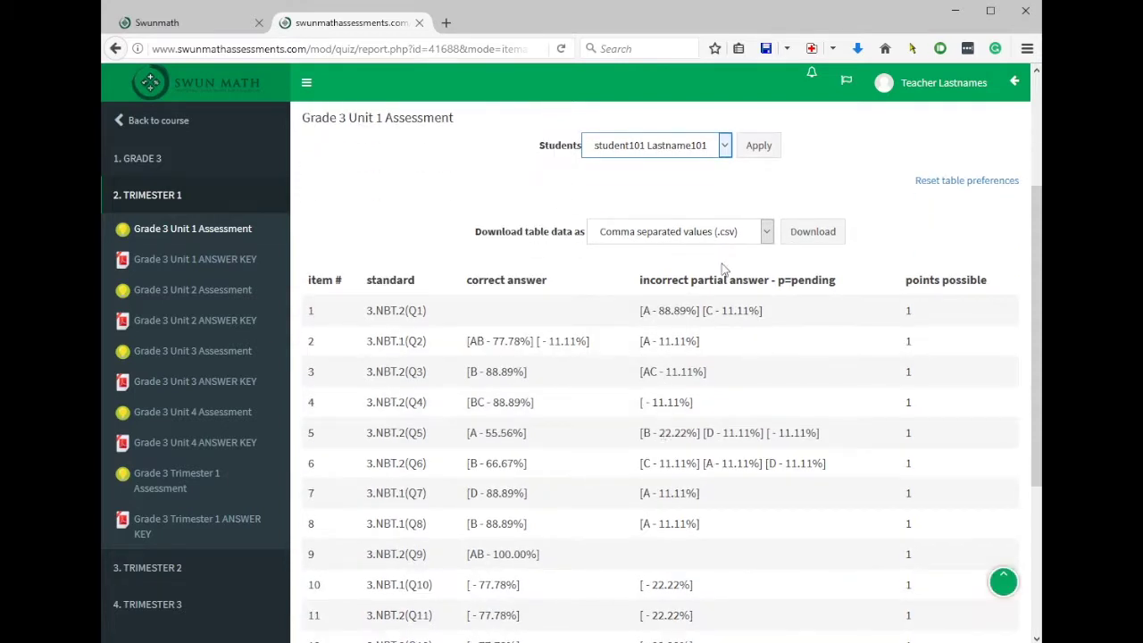
click(750, 145)
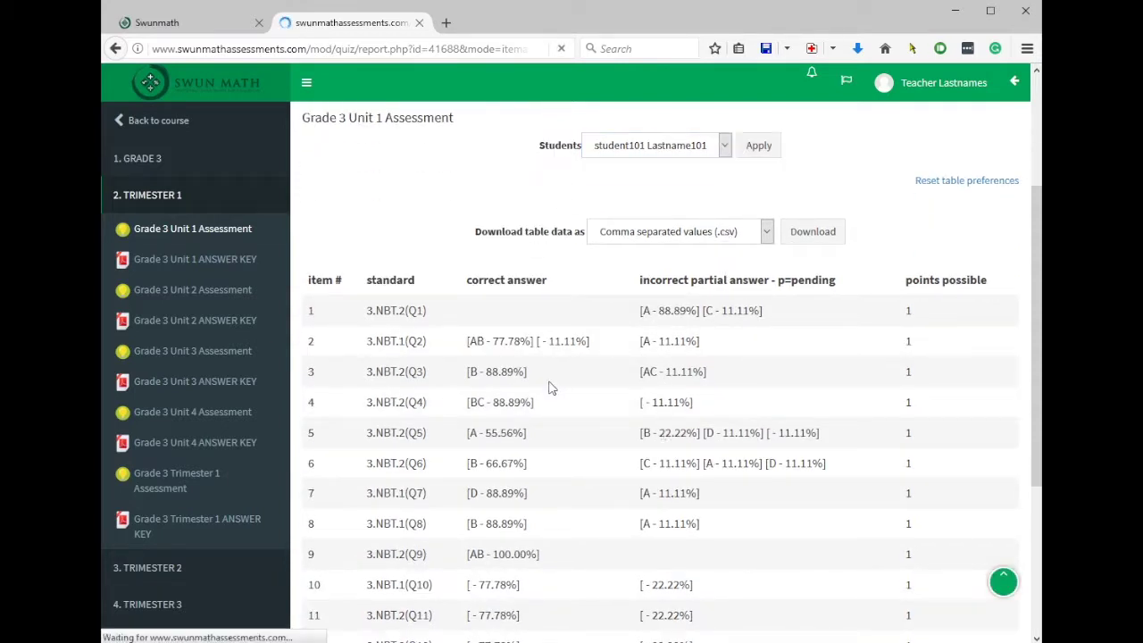
scroll(581, 399, down, 3)
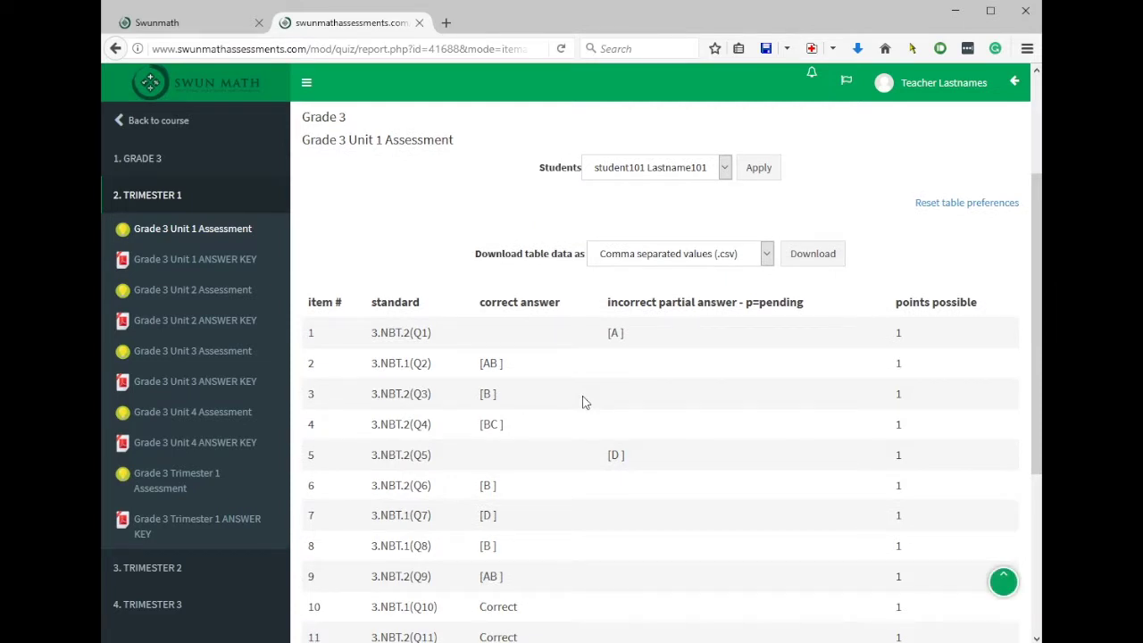
scroll(582, 402, down, 2)
scroll(582, 402, up, 2)
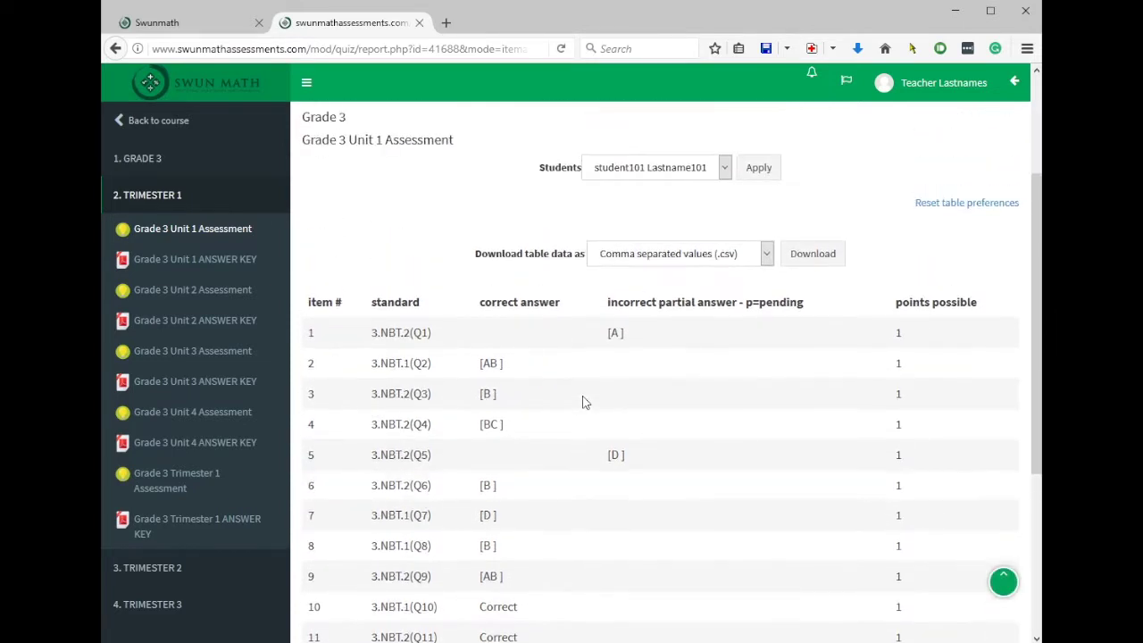
Step: Check which file formats are offered for downloading the student's item analysis table
click(767, 256)
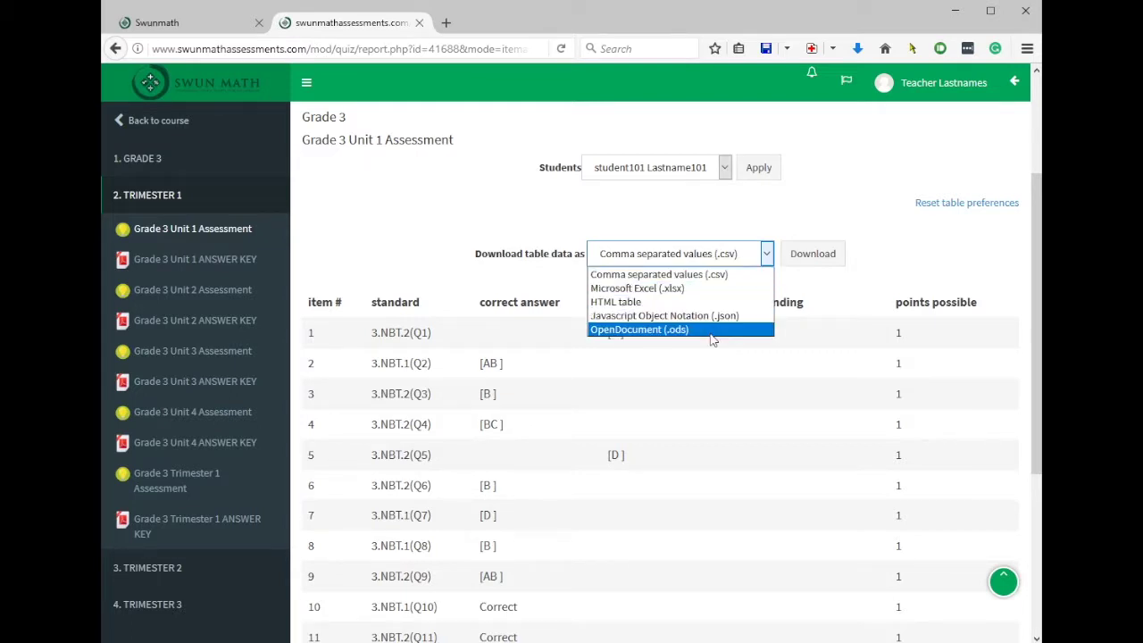
click(492, 218)
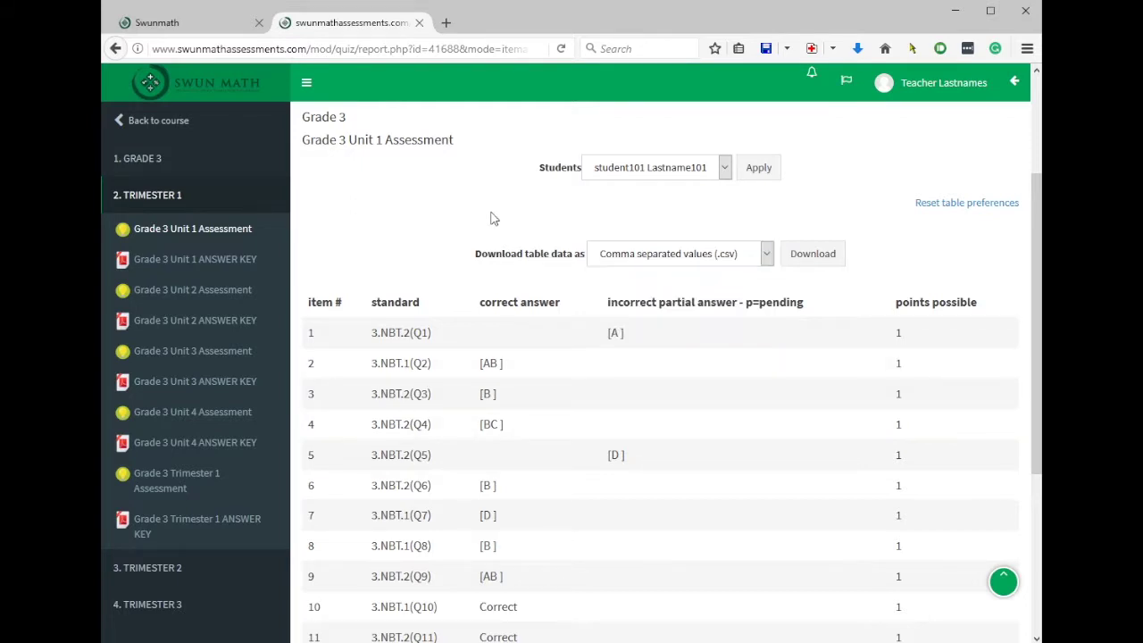
scroll(692, 162, up, 3)
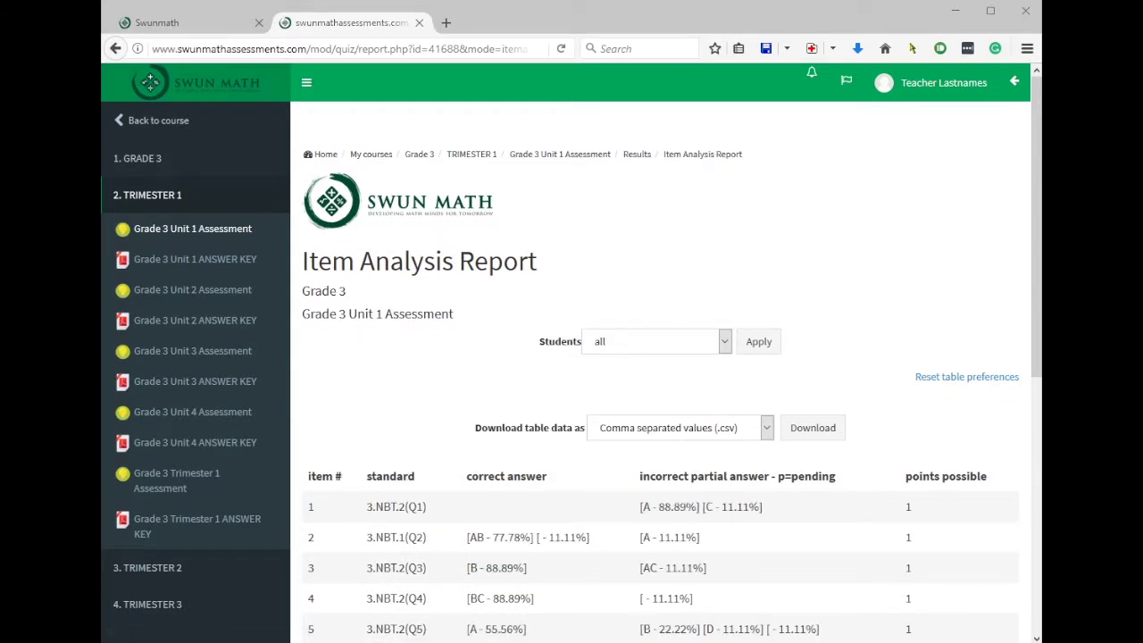
Step: Return to Assessment Reports and open the Overview report for the Grade 3 Unit 1 Assessment
click(115, 48)
click(740, 294)
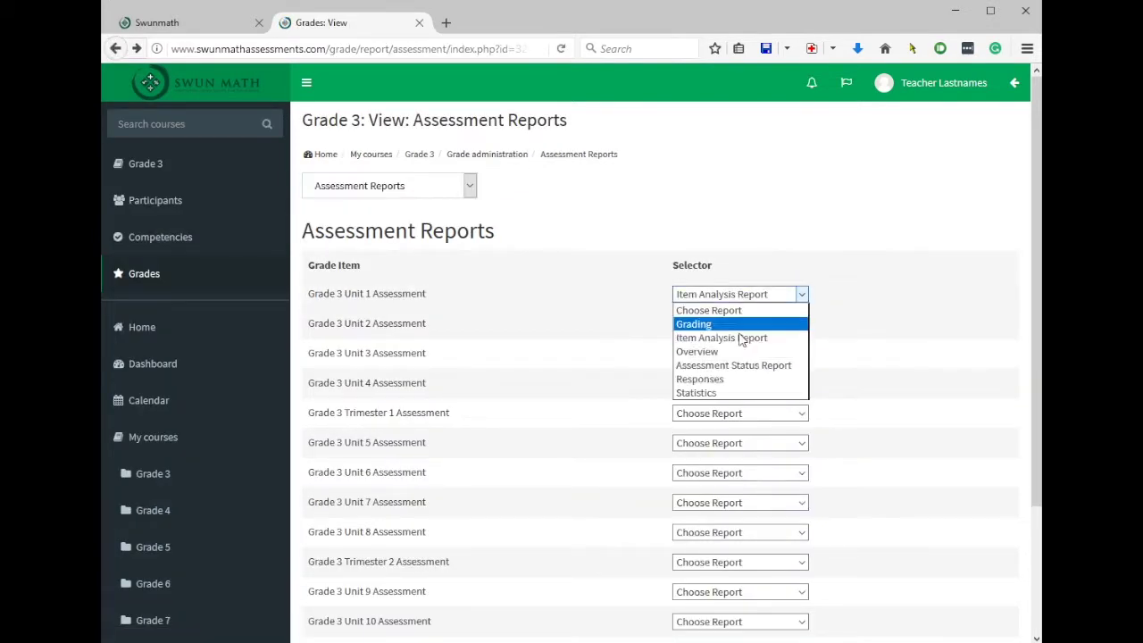
click(739, 351)
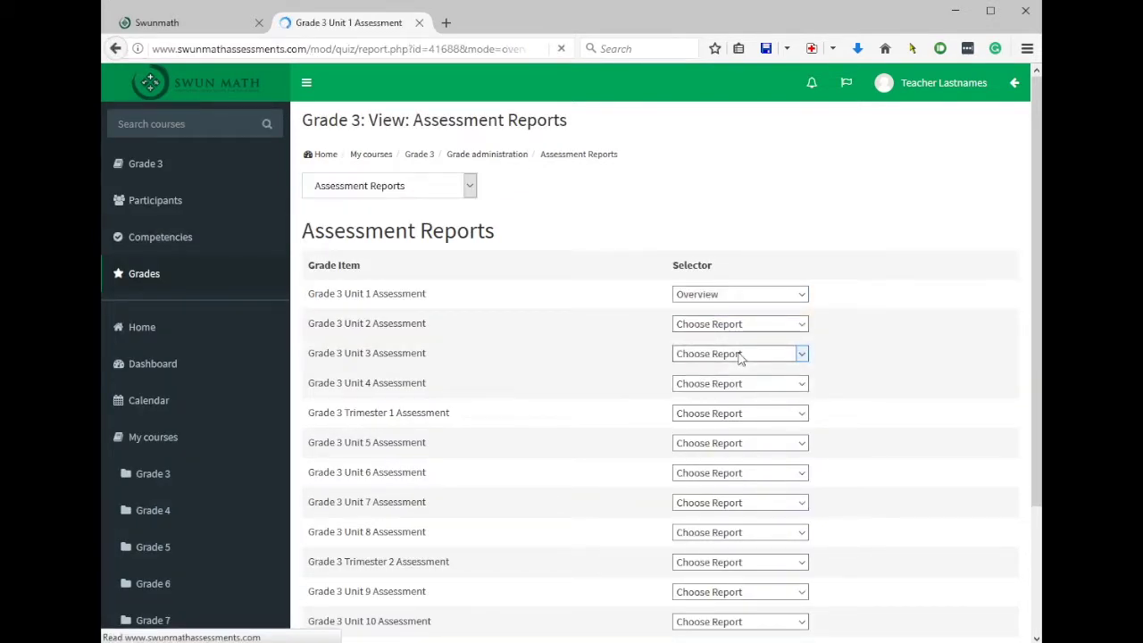
Step: Examine the display options and each student's attempt state, start and completion dates, time taken and grade in the Overview report
scroll(746, 337, down, 5)
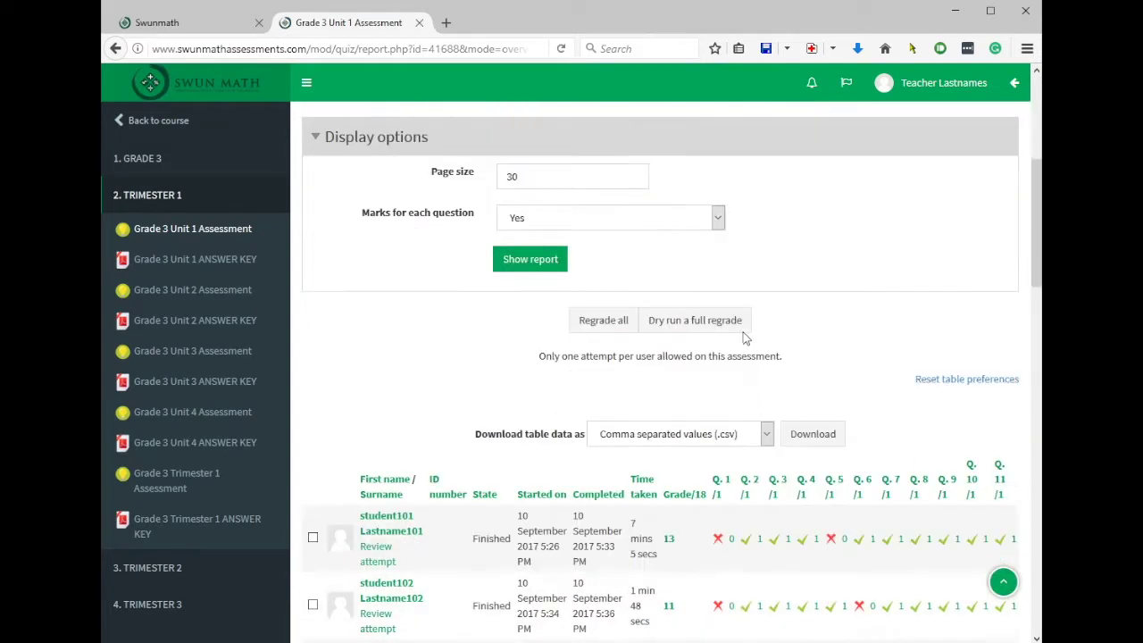
scroll(746, 338, down, 2)
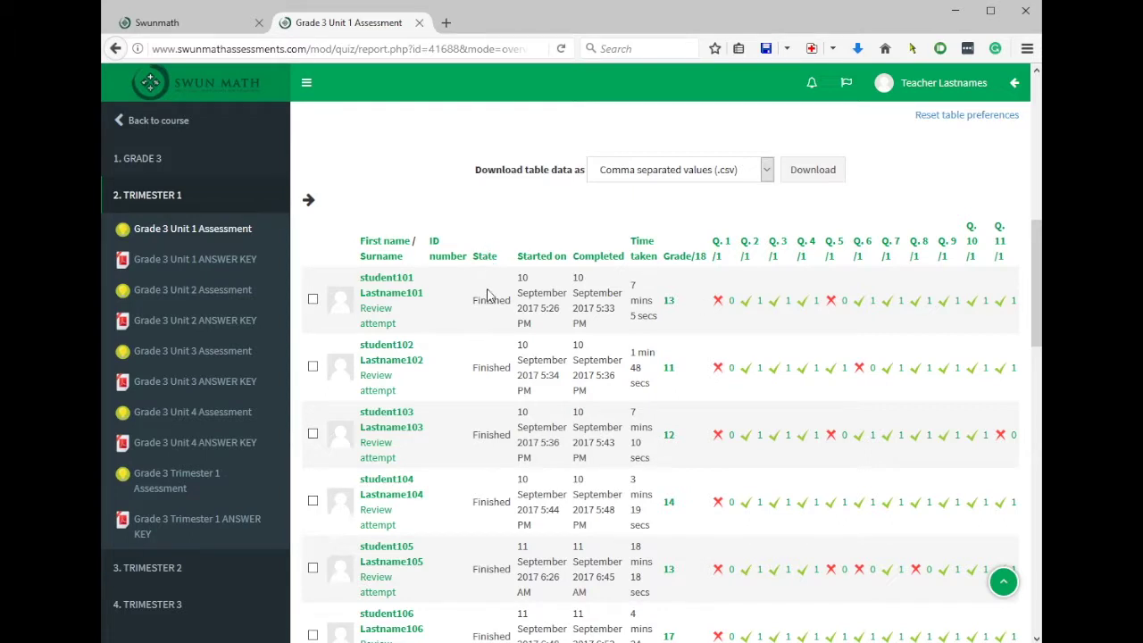
scroll(488, 295, down, 5)
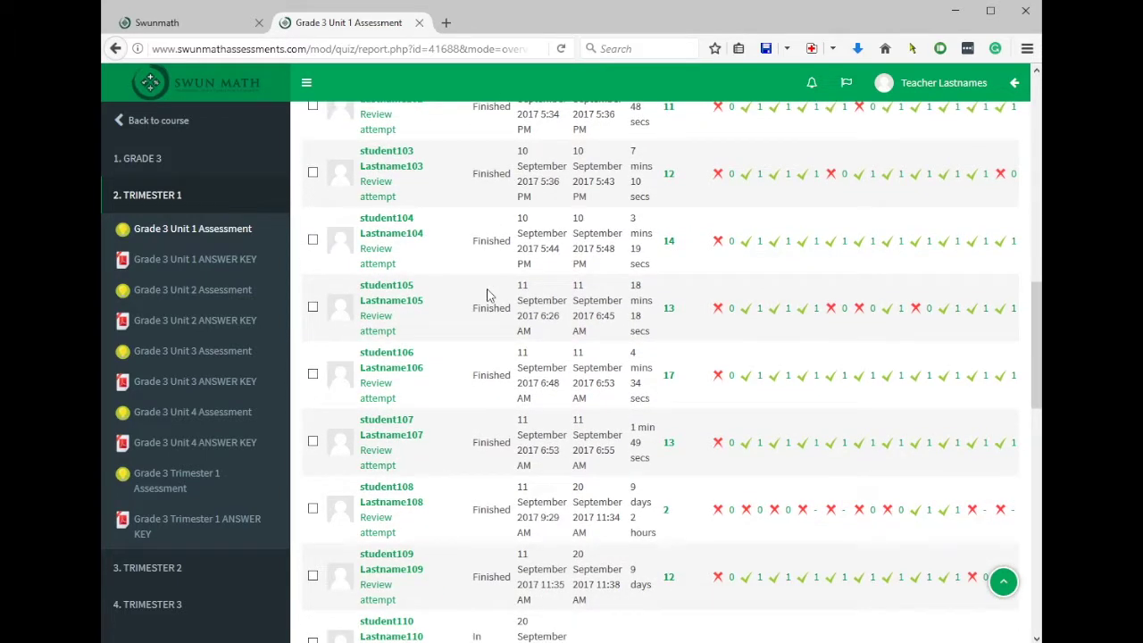
scroll(488, 296, down, 2)
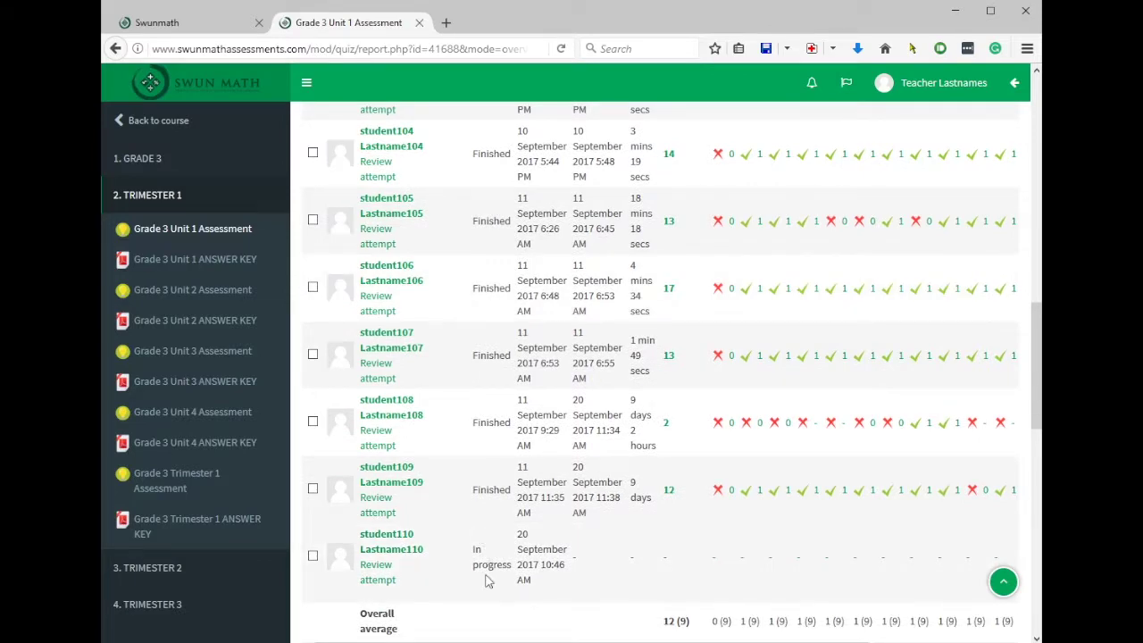
scroll(488, 582, up, 15)
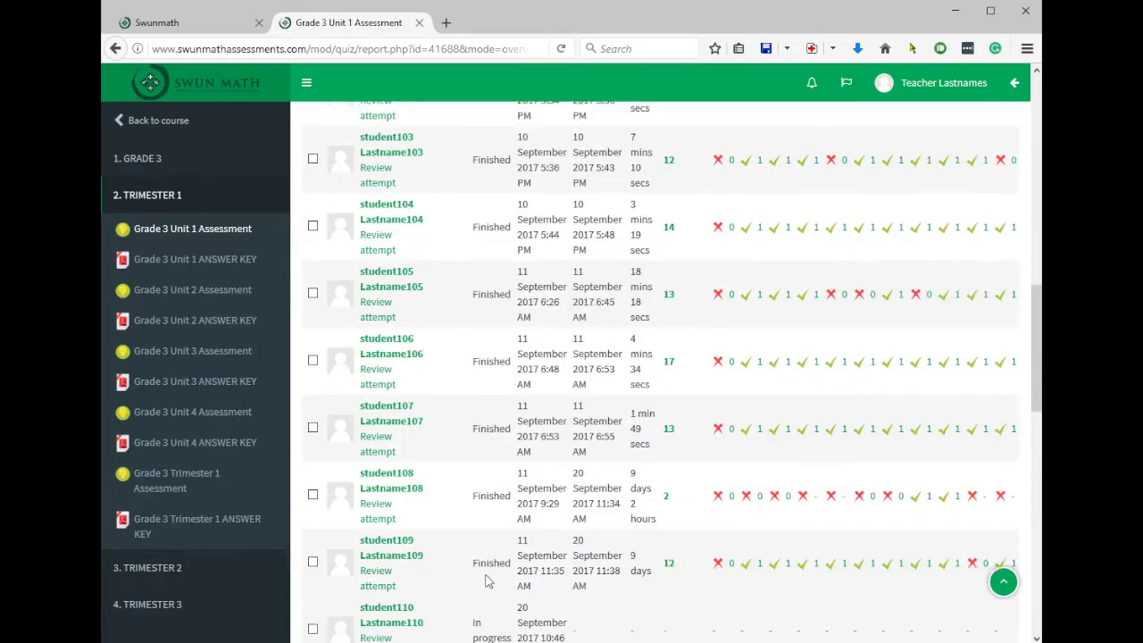
scroll(520, 566, down, 6)
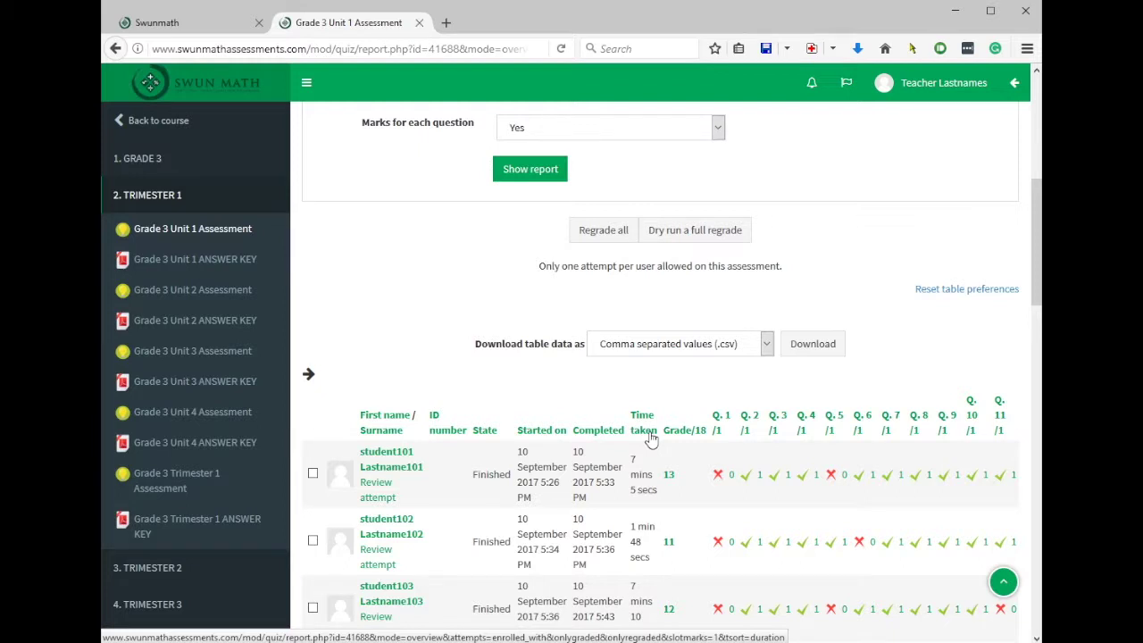
scroll(651, 437, down, 2)
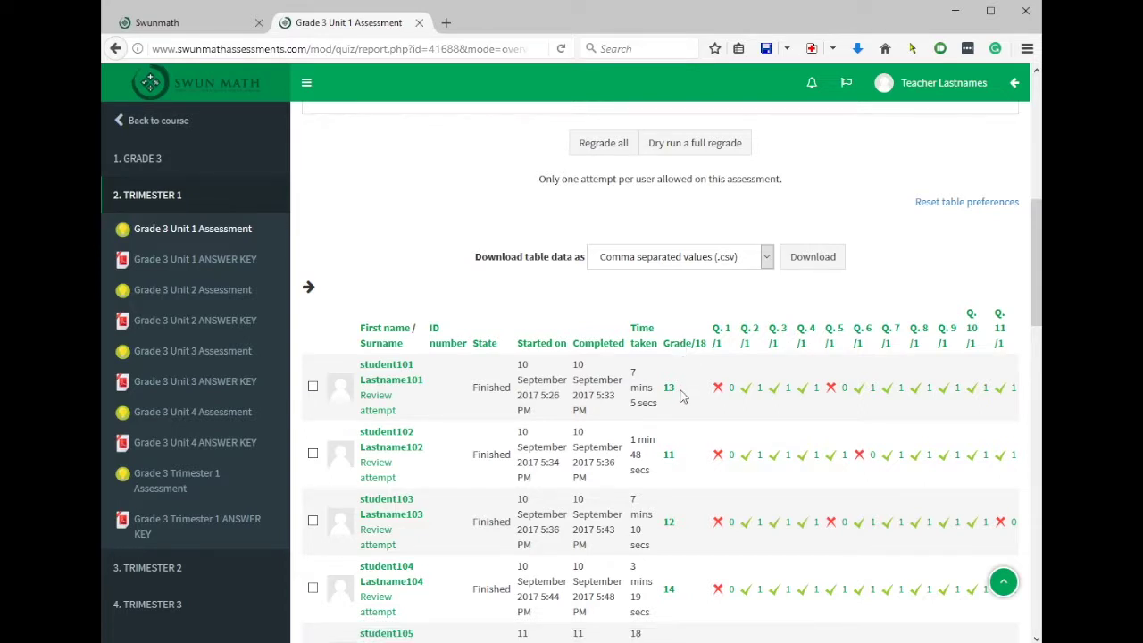
scroll(681, 397, down, 4)
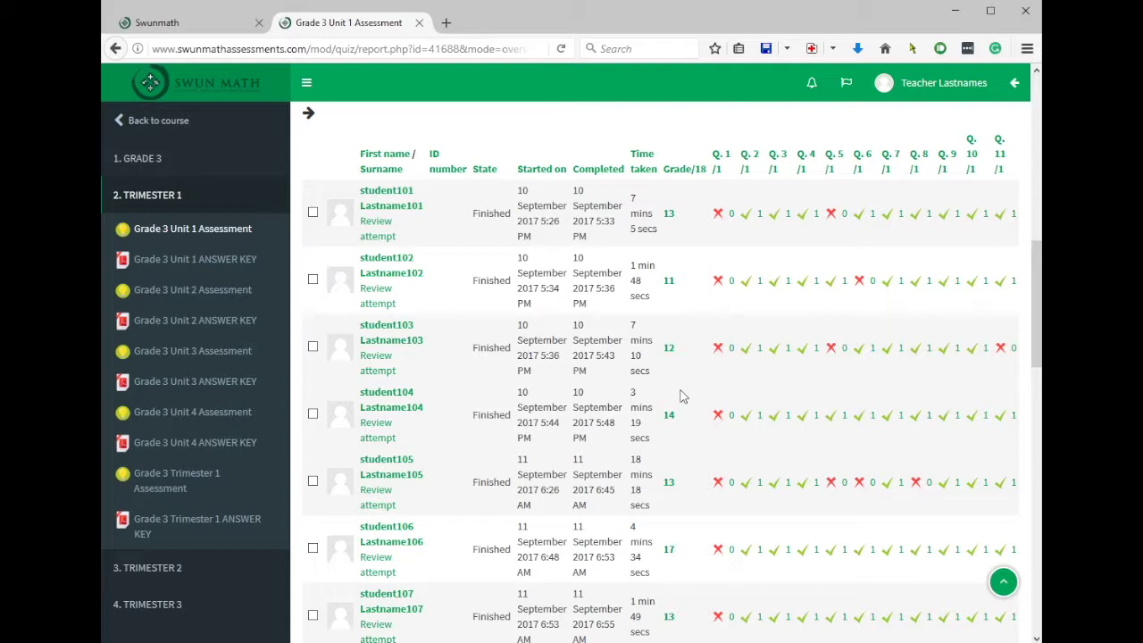
scroll(680, 397, down, 8)
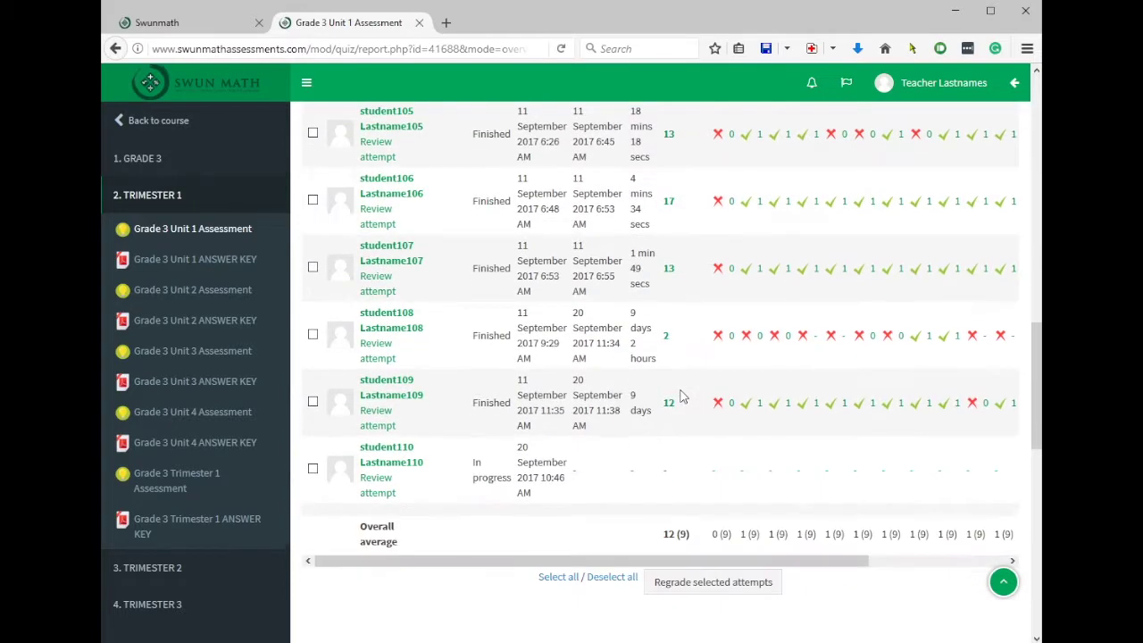
Step: Examine the students' marks for each question through Q. 16 in the Overview table
drag(703, 568, 842, 567)
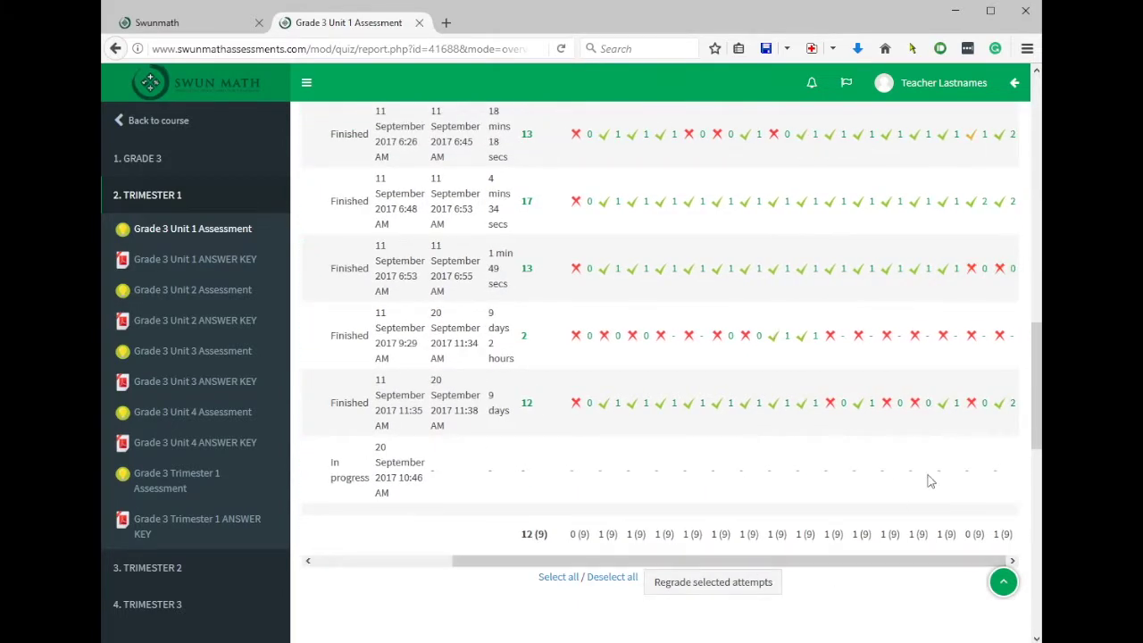
scroll(929, 463, up, 5)
scroll(929, 463, up, 1)
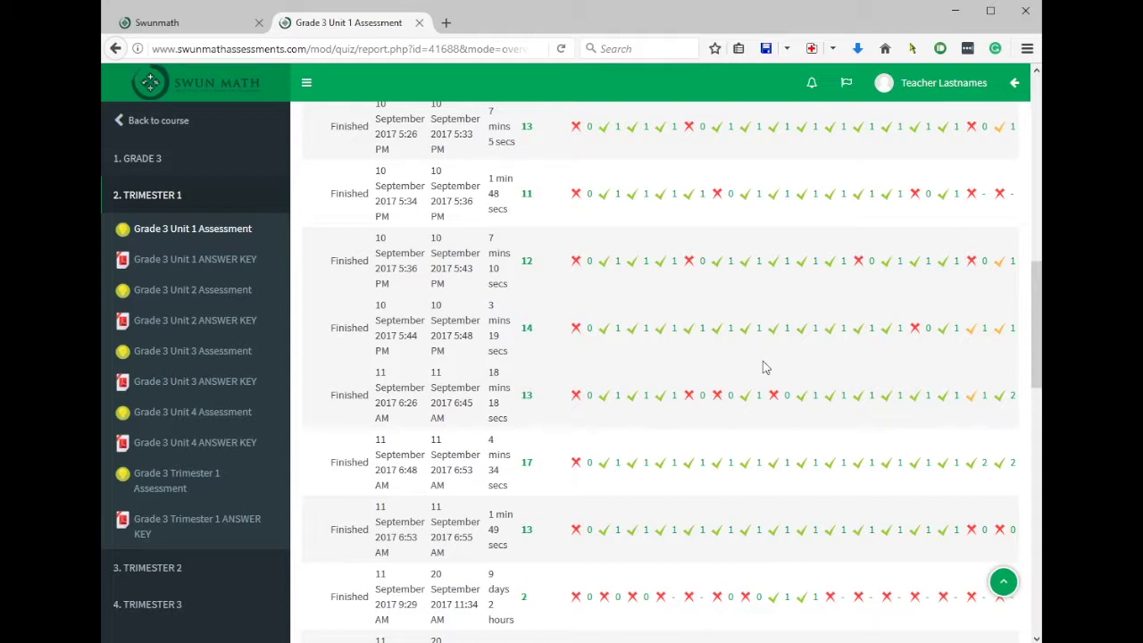
scroll(643, 349, up, 4)
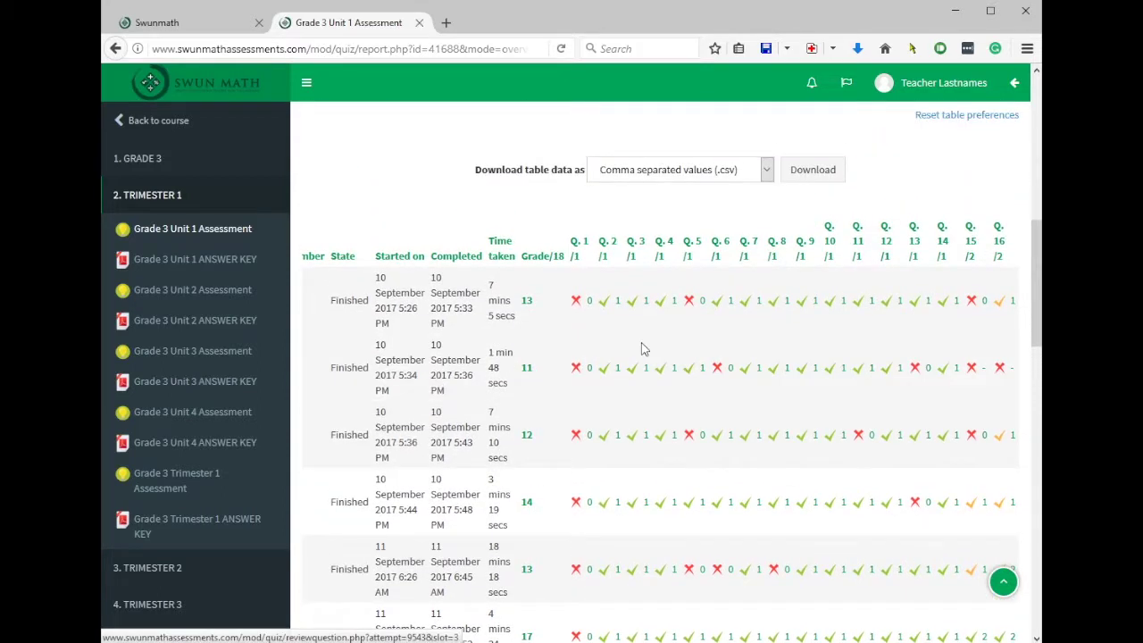
Step: Open the first student's response to question 5, compare it with the correct answer, and return to the Overview report
click(689, 301)
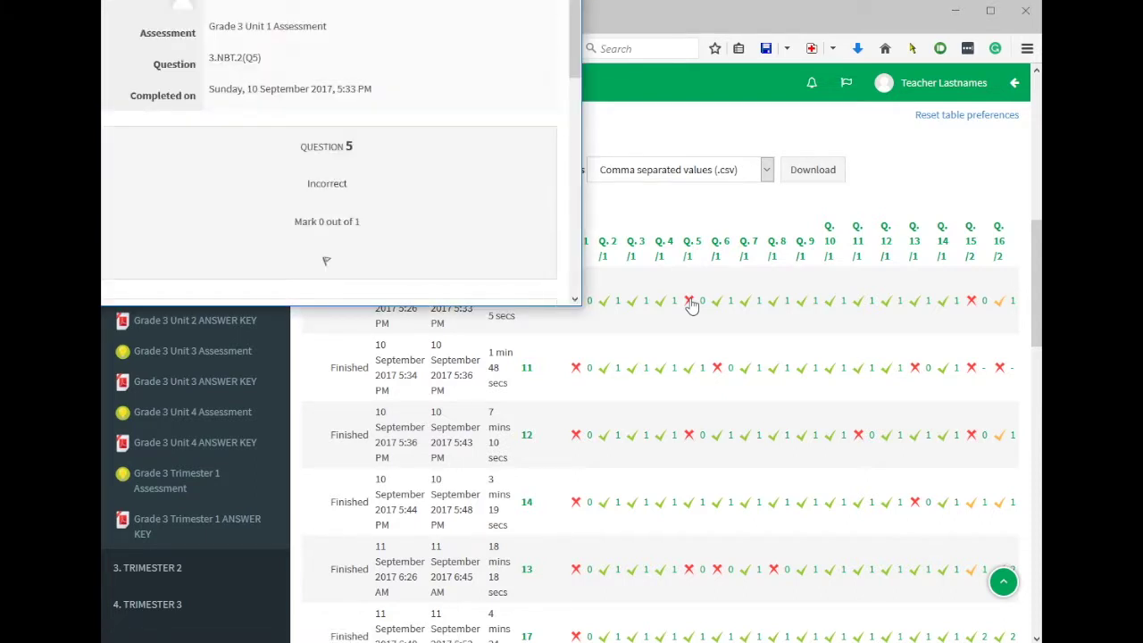
scroll(406, 148, down, 5)
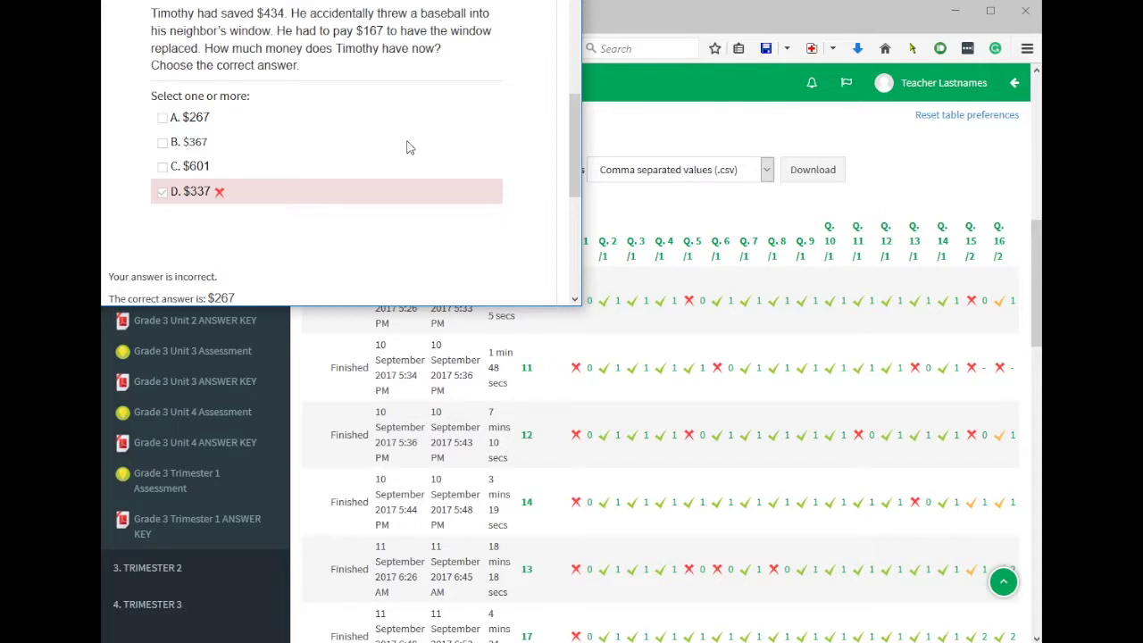
scroll(406, 147, up, 5)
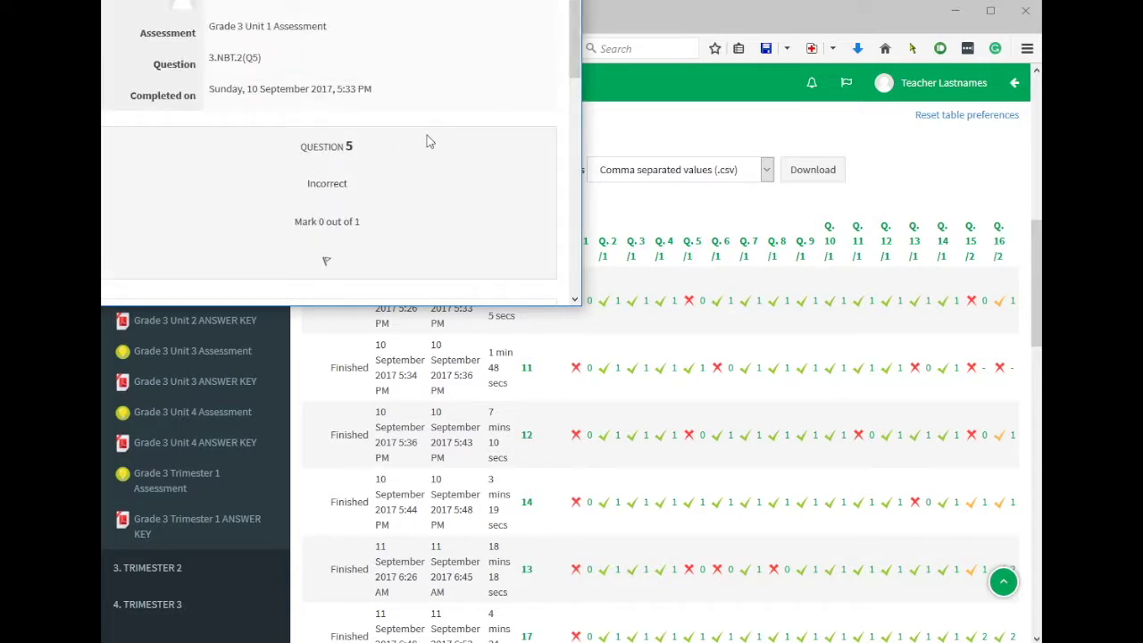
click(607, 304)
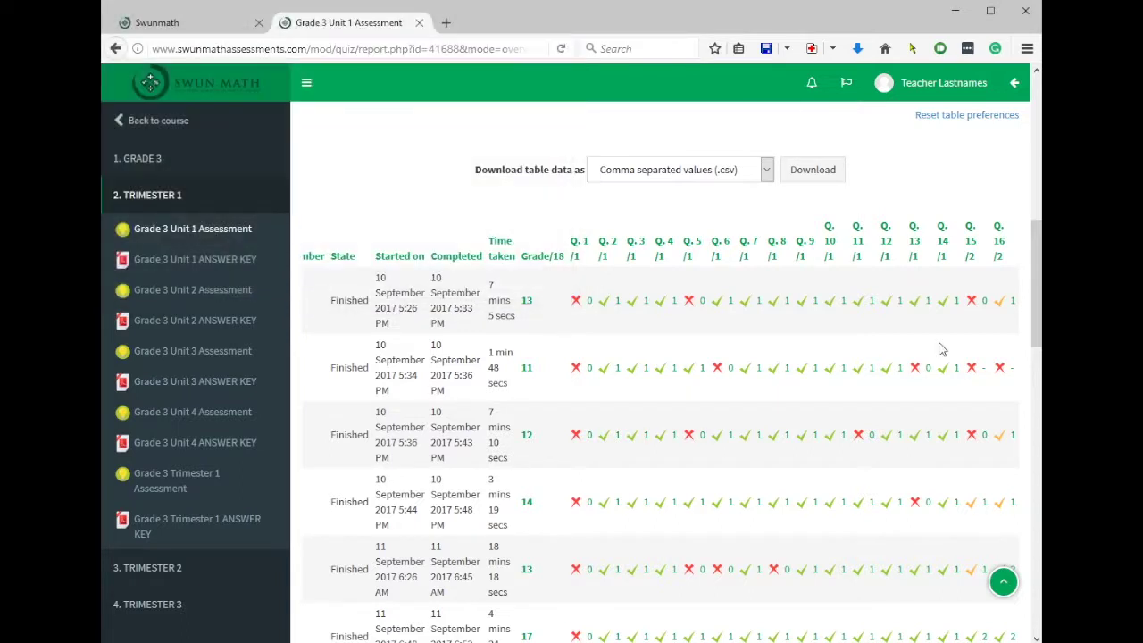
Step: Open the first student's response to question 16, review the drawn solution, and close the review window
click(998, 305)
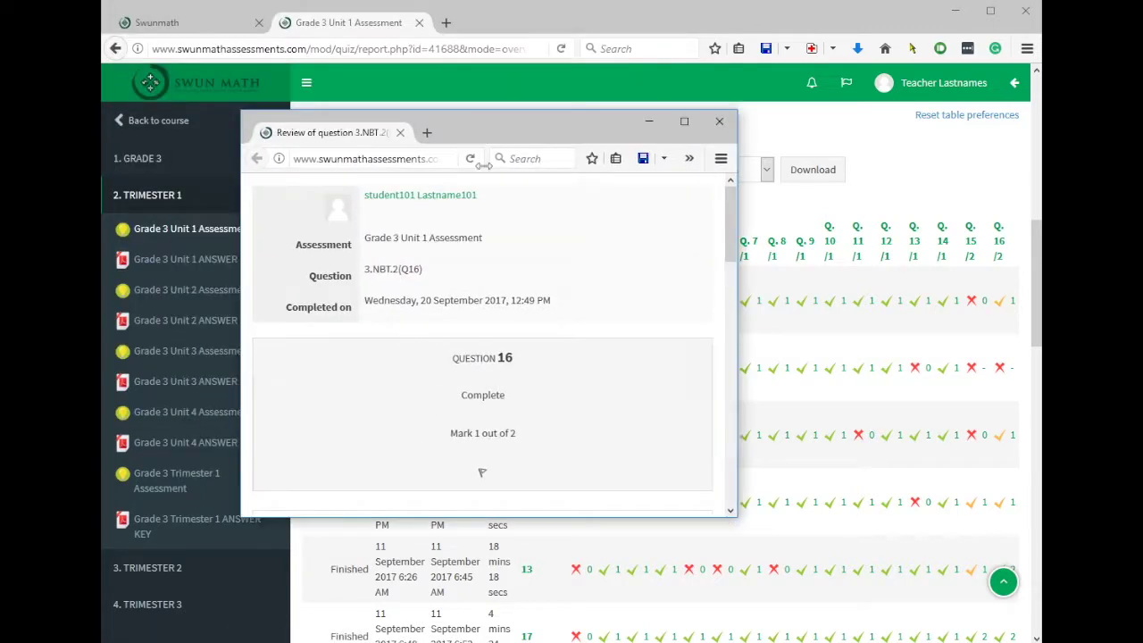
scroll(406, 370, down, 10)
scroll(406, 371, down, 3)
scroll(407, 371, up, 6)
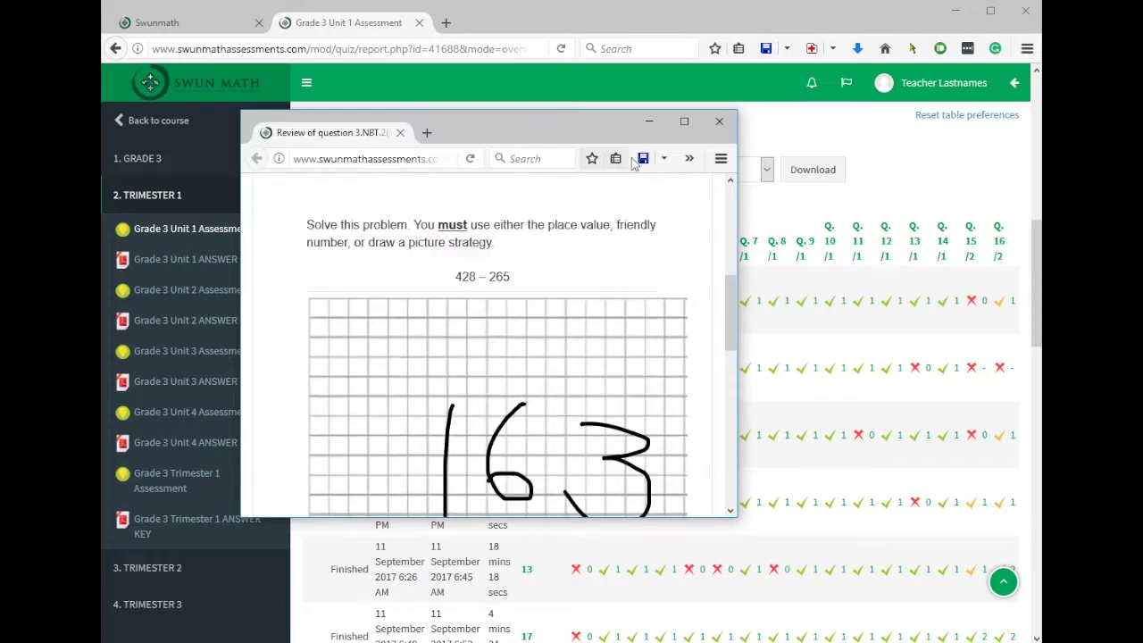
click(720, 121)
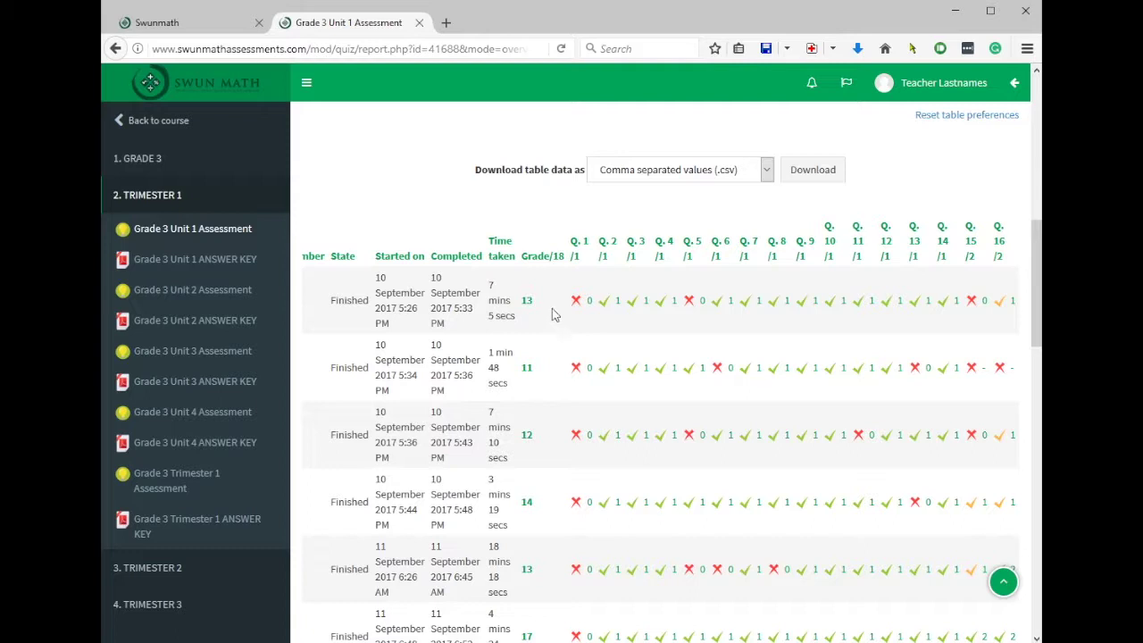
Step: Check the Overview table's download formats and examine the chart of students achieving each grade range
click(657, 178)
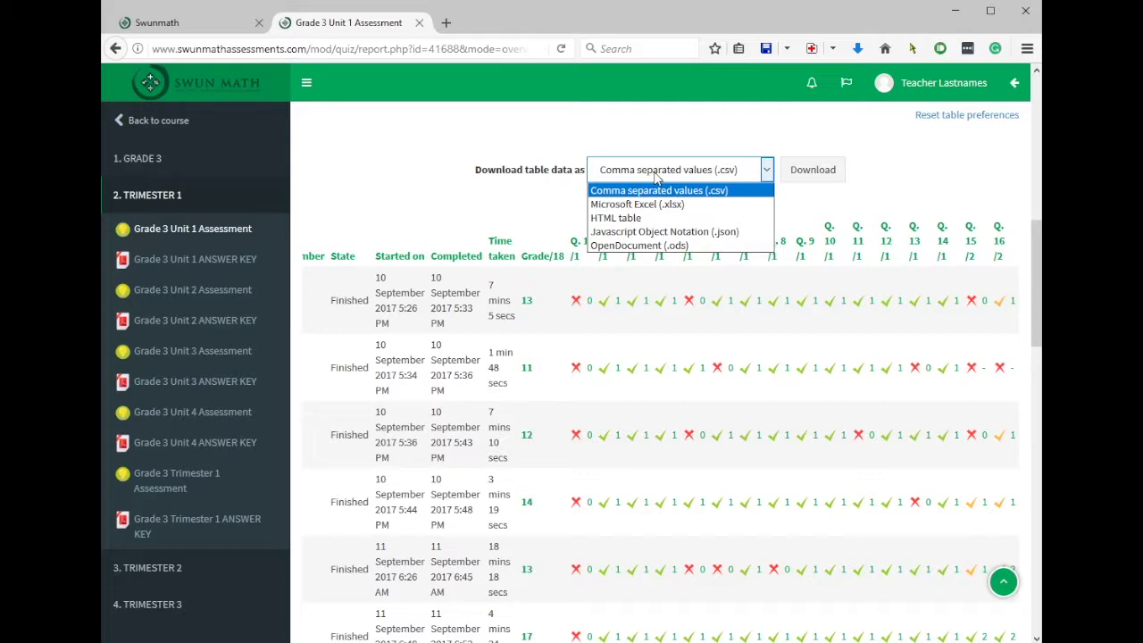
click(421, 205)
scroll(419, 205, down, 5)
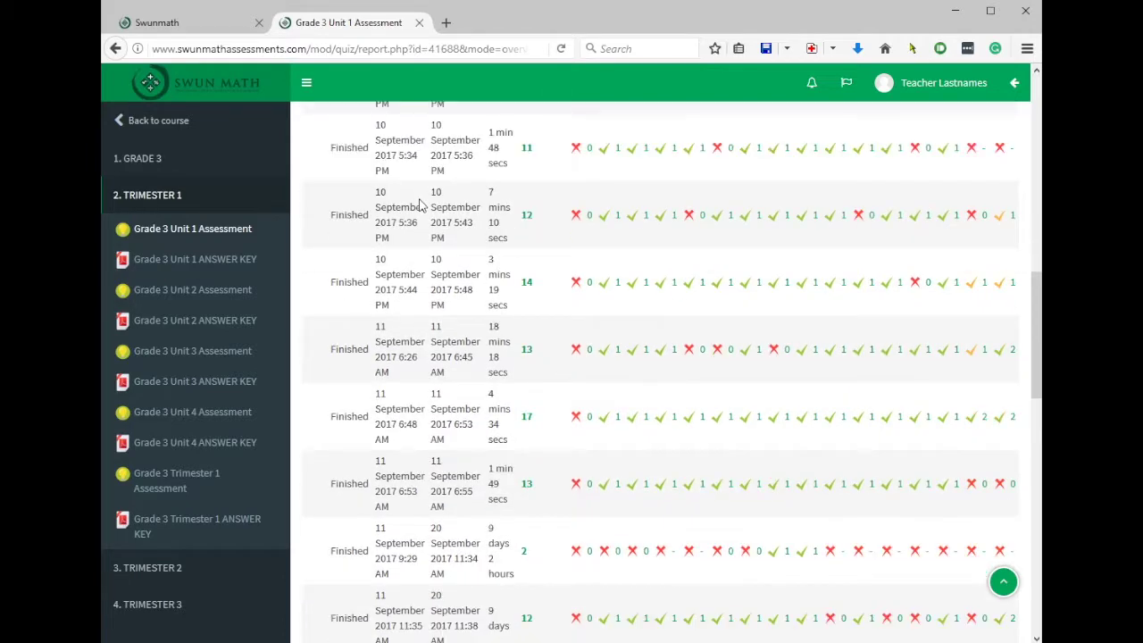
scroll(420, 204, down, 5)
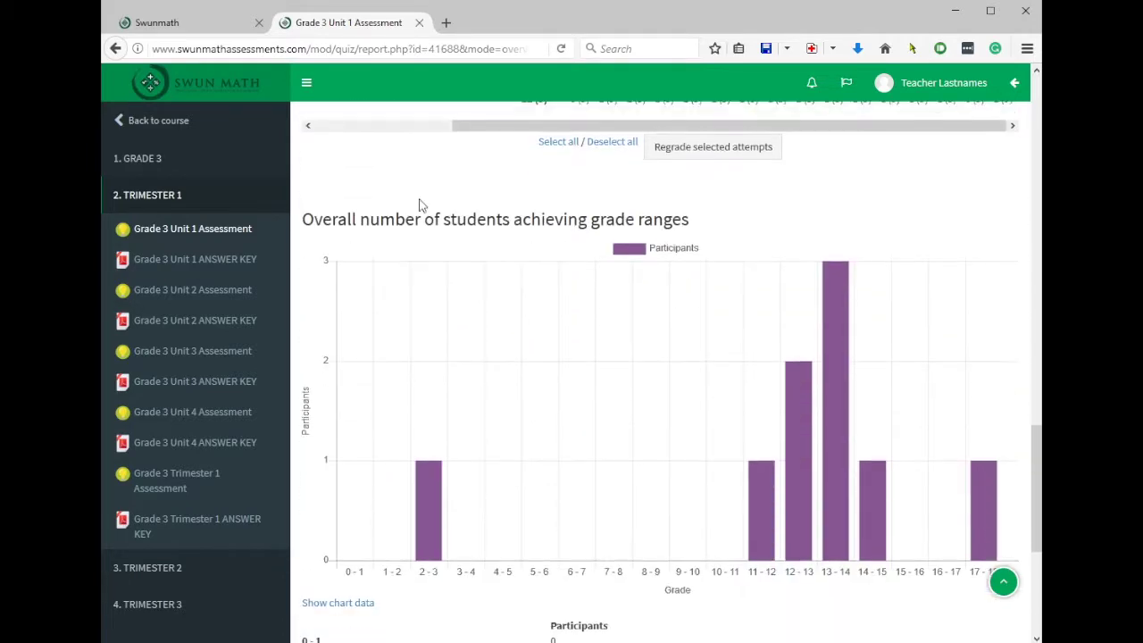
scroll(421, 205, up, 2)
mouse_move(982, 559)
scroll(982, 557, down, 2)
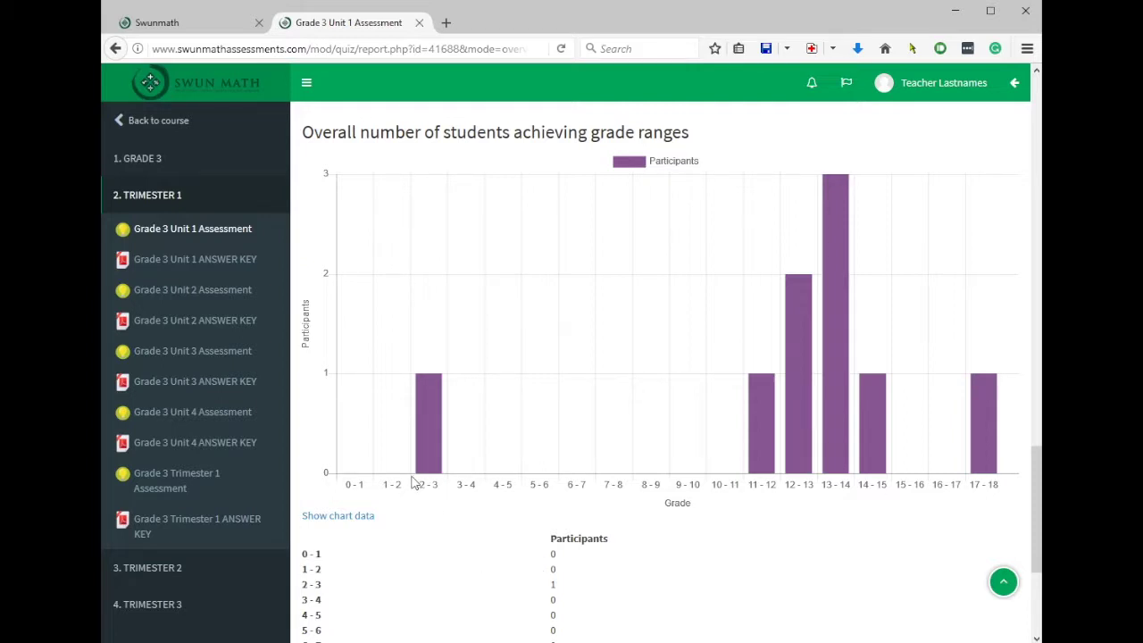
Step: Examine the chart data listing the number of participants in each grade range
scroll(413, 482, down, 5)
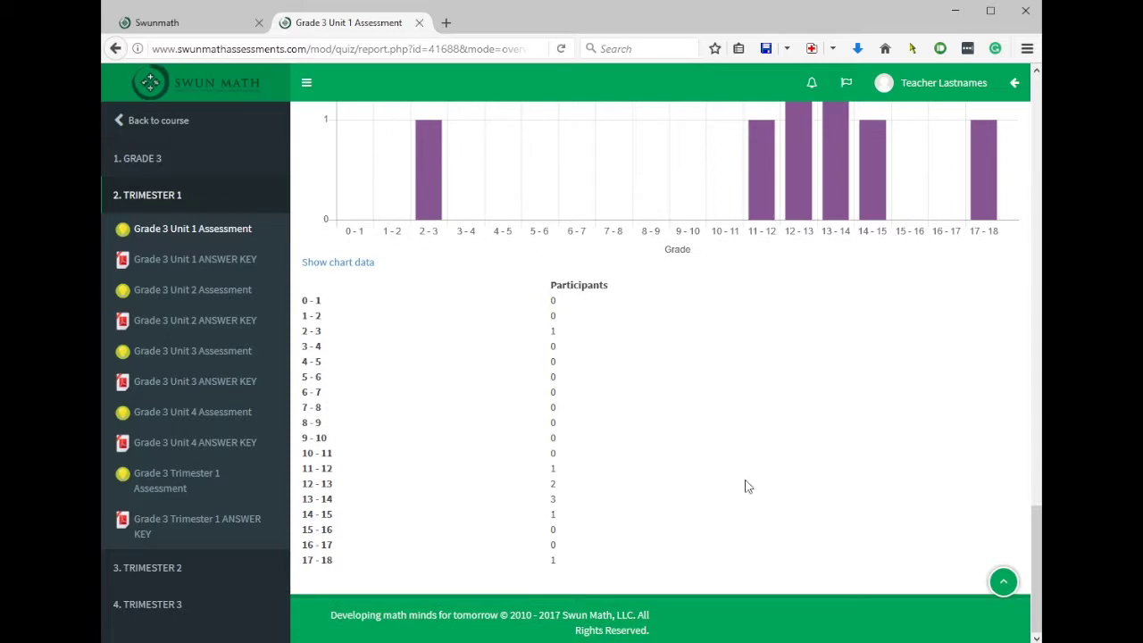
scroll(747, 490, up, 2)
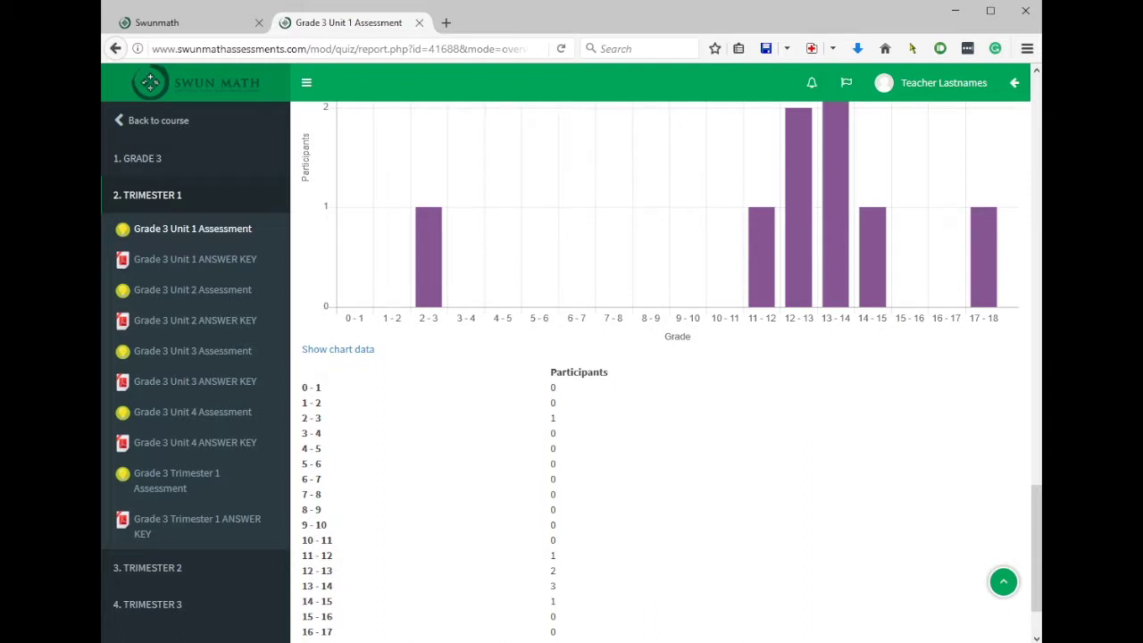
scroll(747, 93, down, 2)
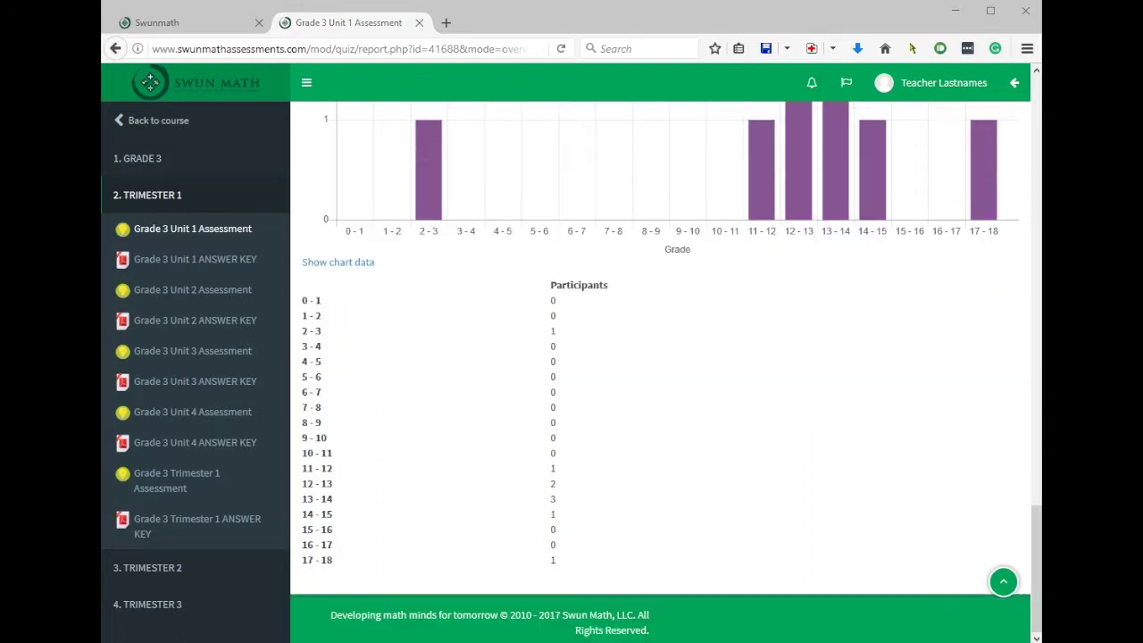
Step: Open the Assessment Status Report for the Grade 3 Unit 1 Assessment and check each student's attempt state, dates, time taken and grade
click(115, 48)
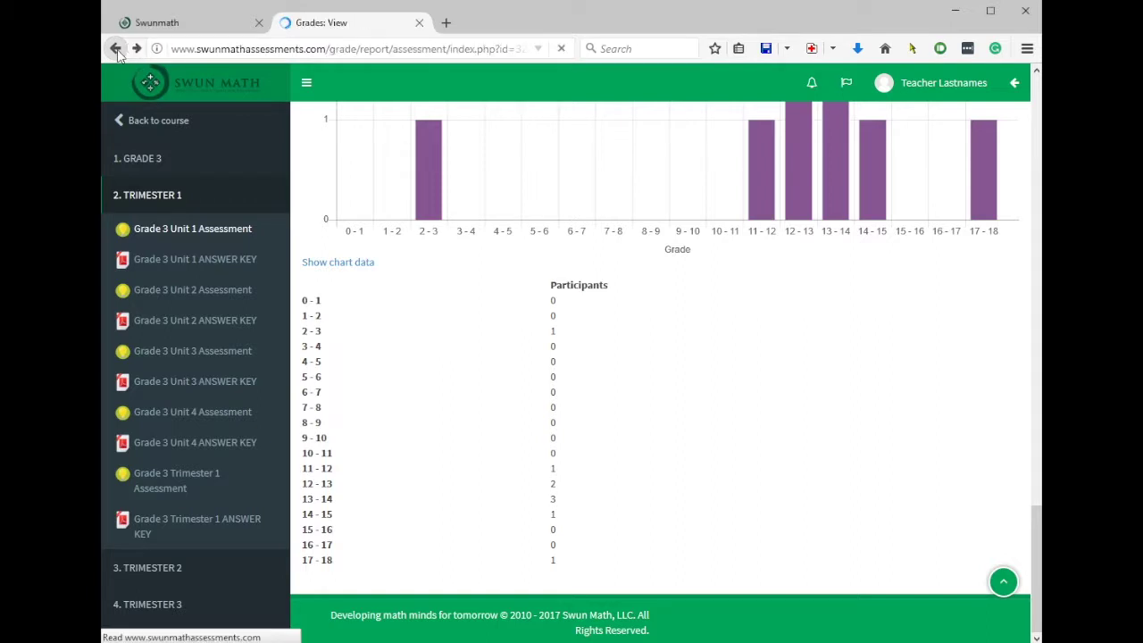
click(709, 293)
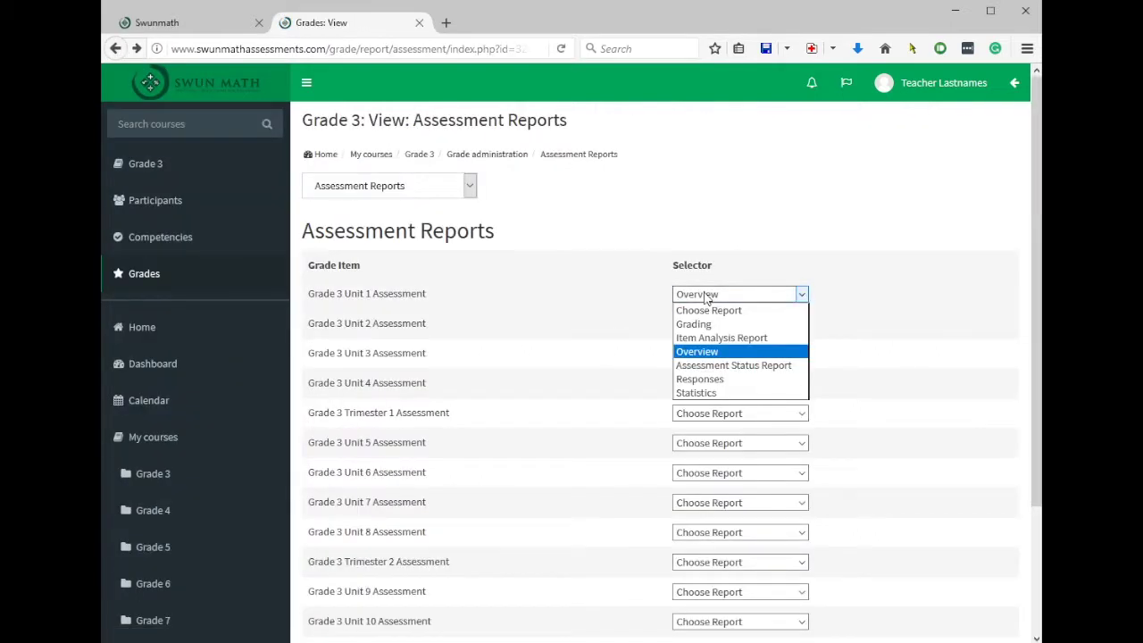
click(717, 366)
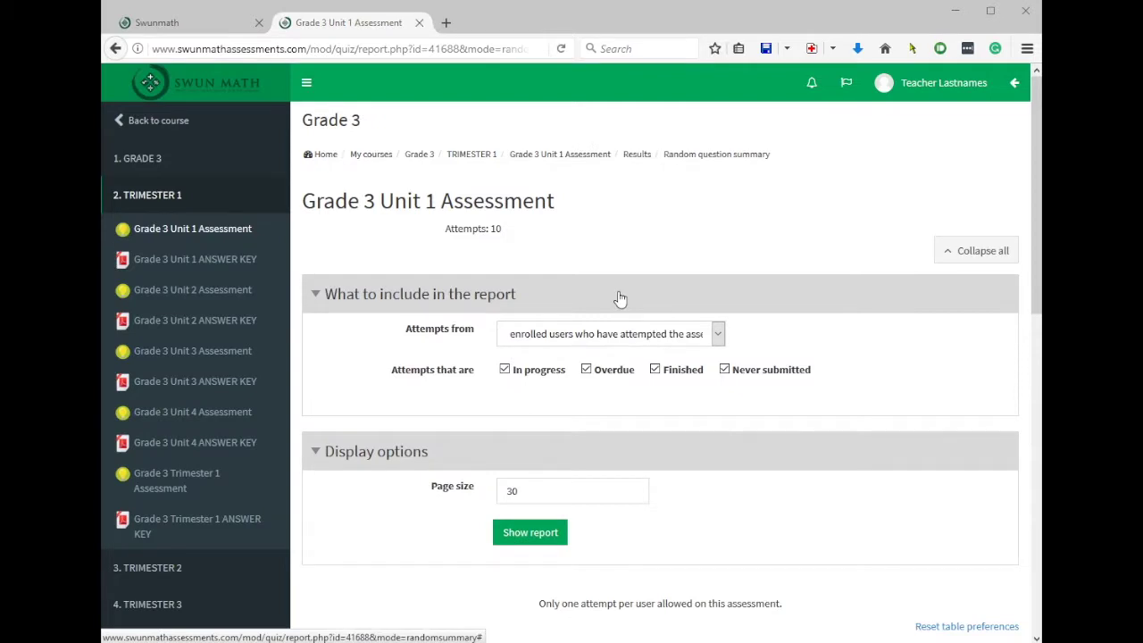
scroll(620, 299, down, 5)
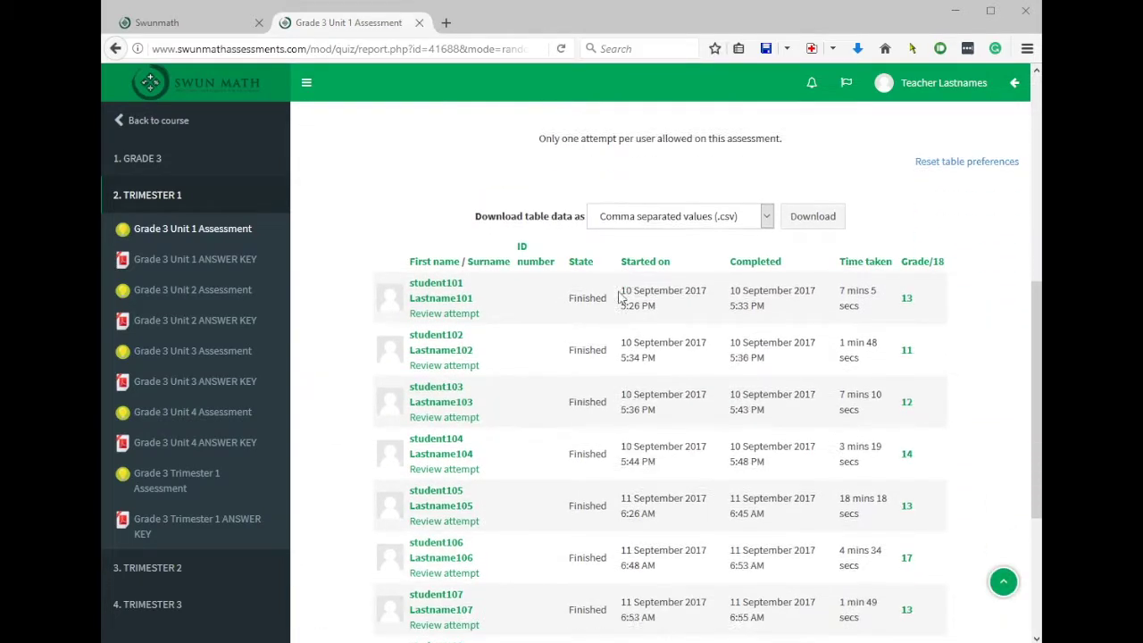
scroll(621, 299, down, 1)
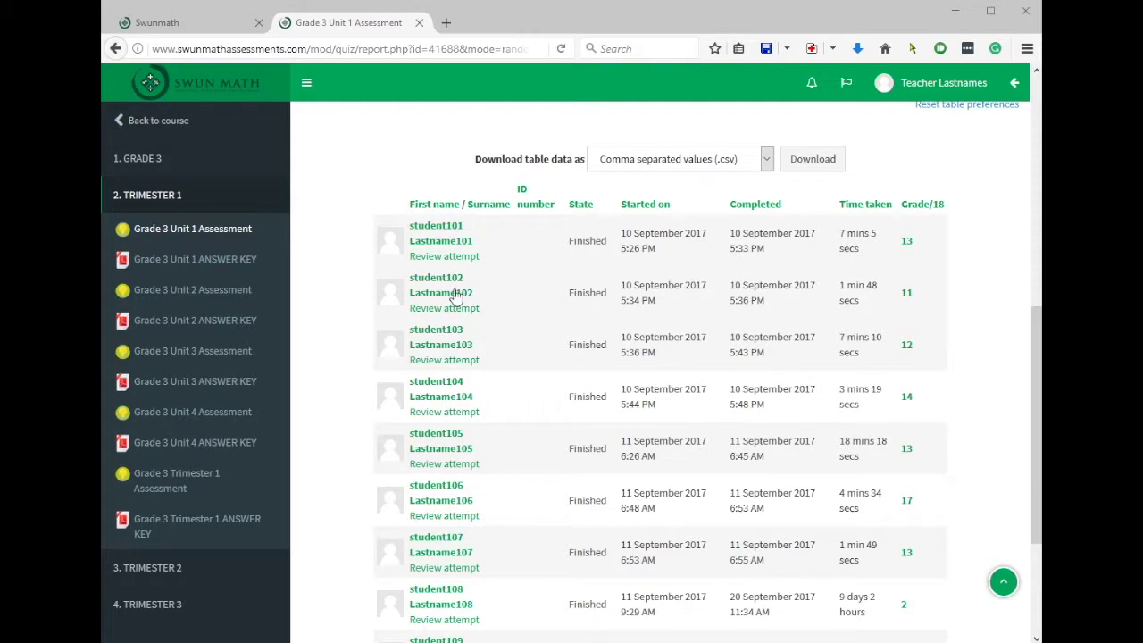
scroll(582, 445, down, 3)
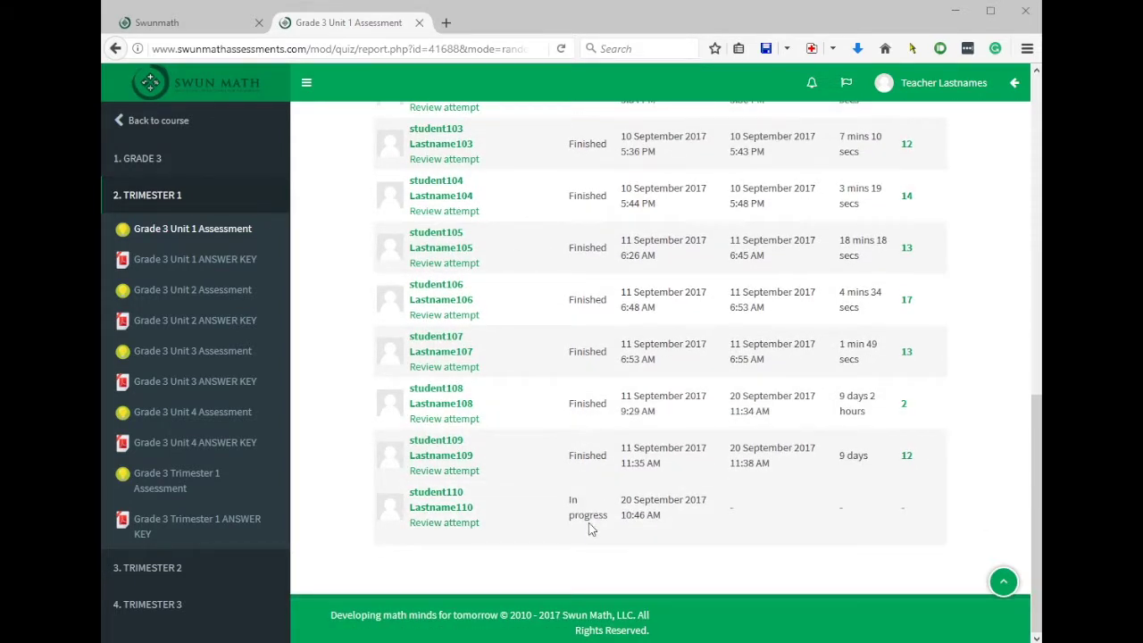
scroll(642, 400, up, 5)
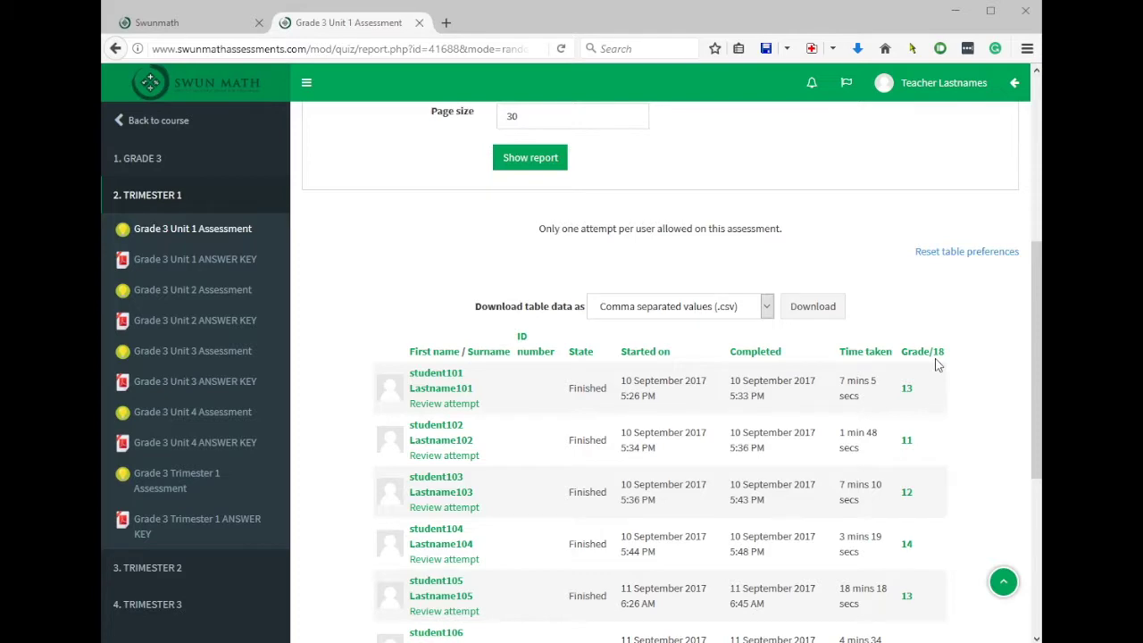
scroll(936, 364, up, 5)
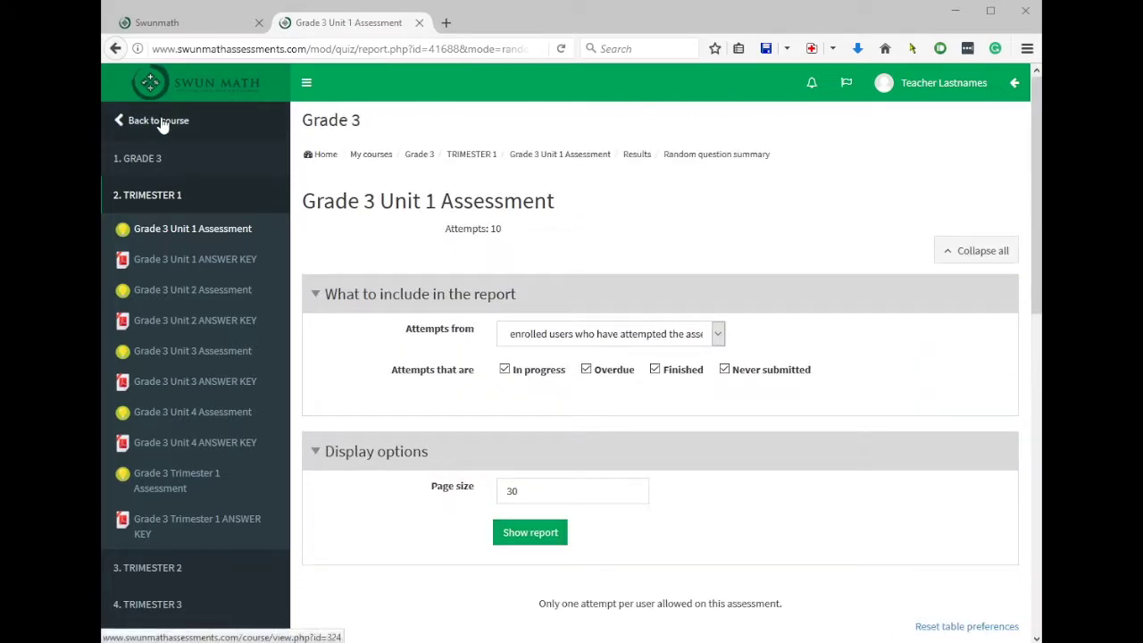
Step: Return to the assessment reports and open the Responses report for the Grade 3 Unit 1 Assessment, enlarged to 120%
click(163, 125)
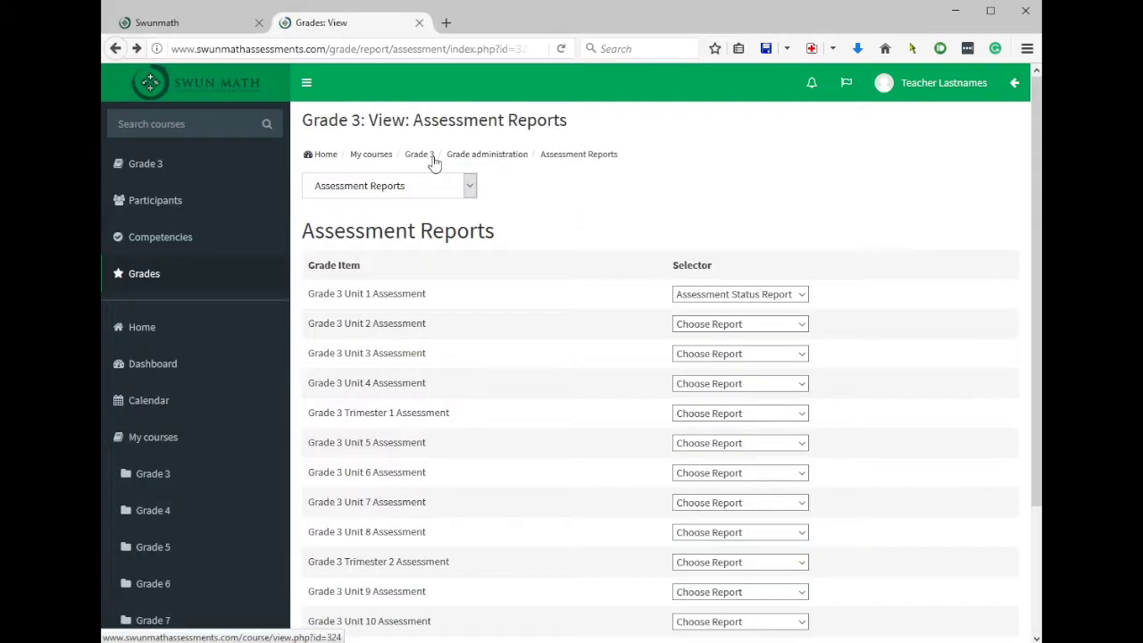
click(680, 296)
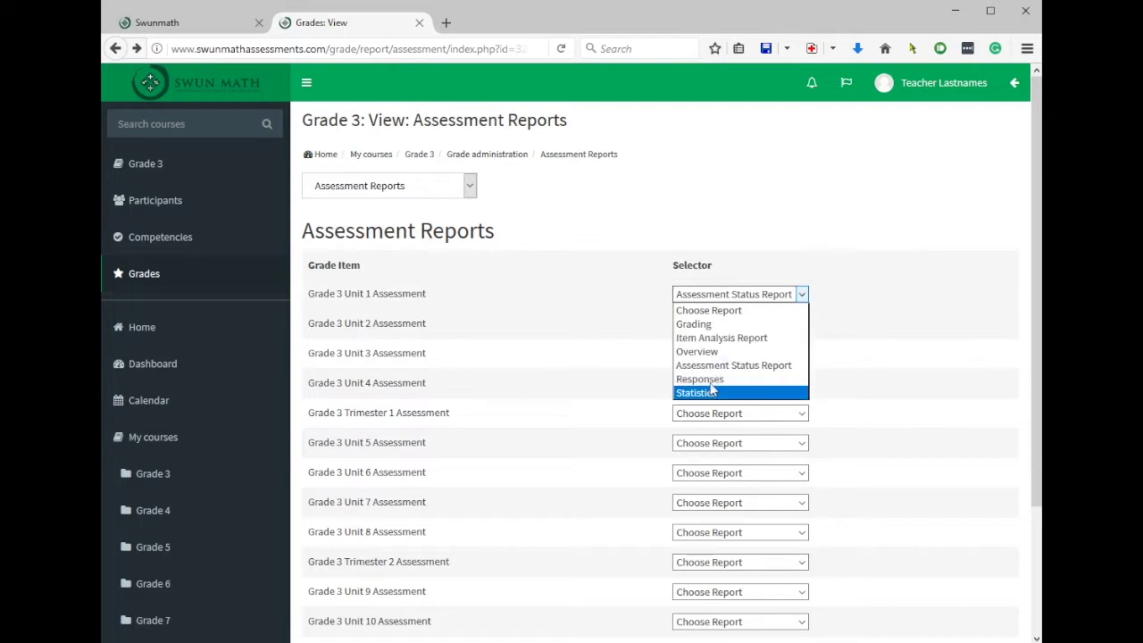
click(701, 379)
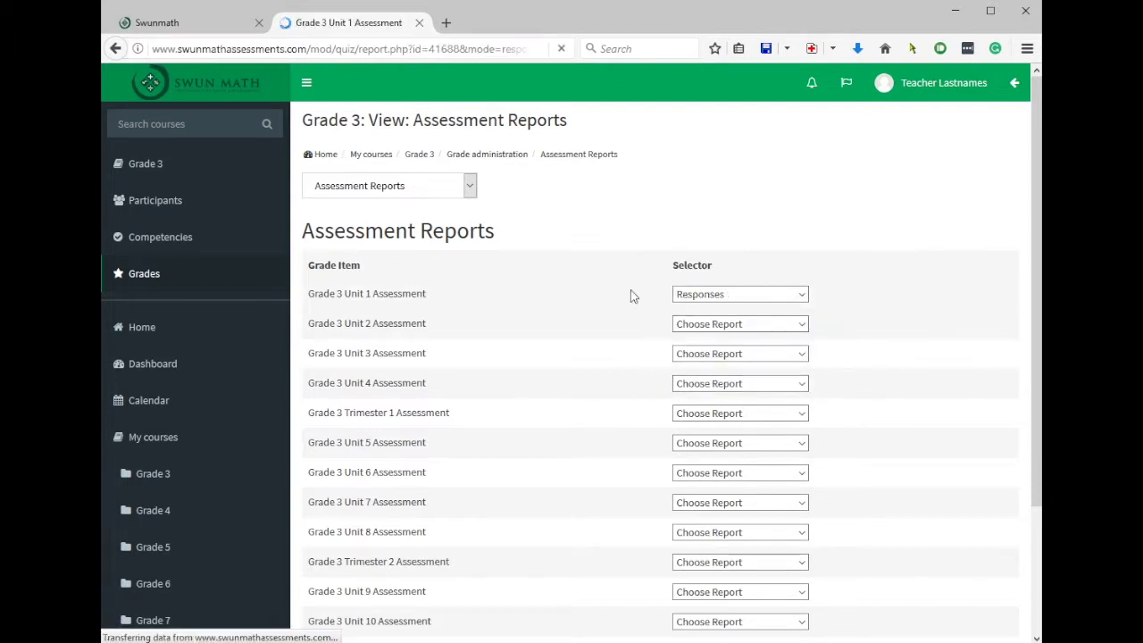
key(ctrl+plus)
key(ctrl+plus)
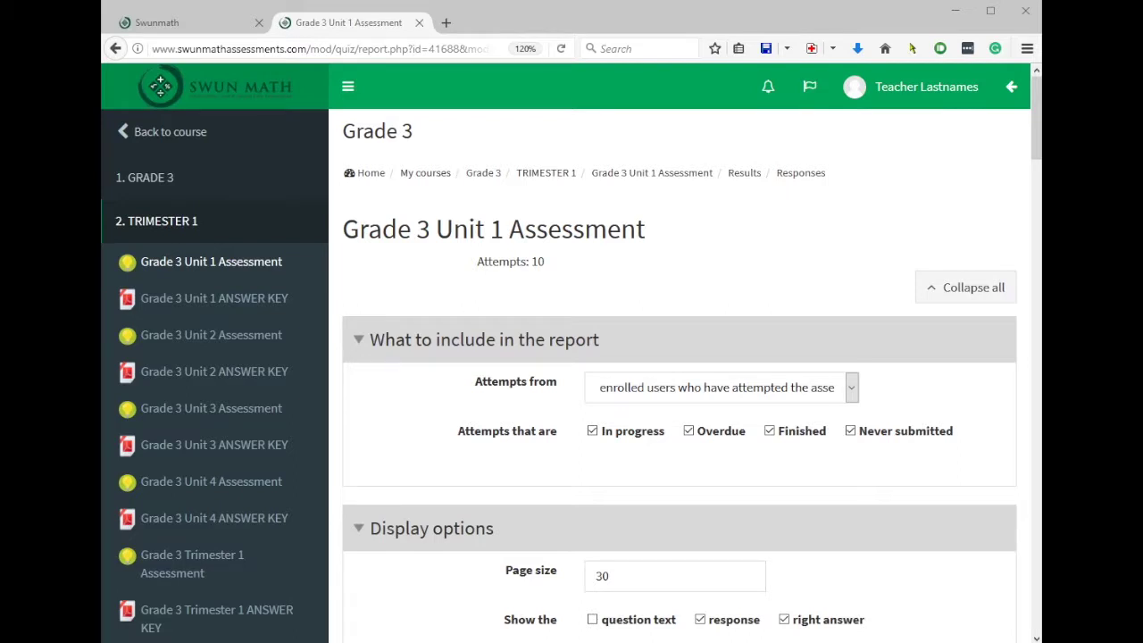
Step: Compare the students' responses with the right answers for the first questions in the Responses table
scroll(681, 186, down, 5)
scroll(683, 185, down, 3)
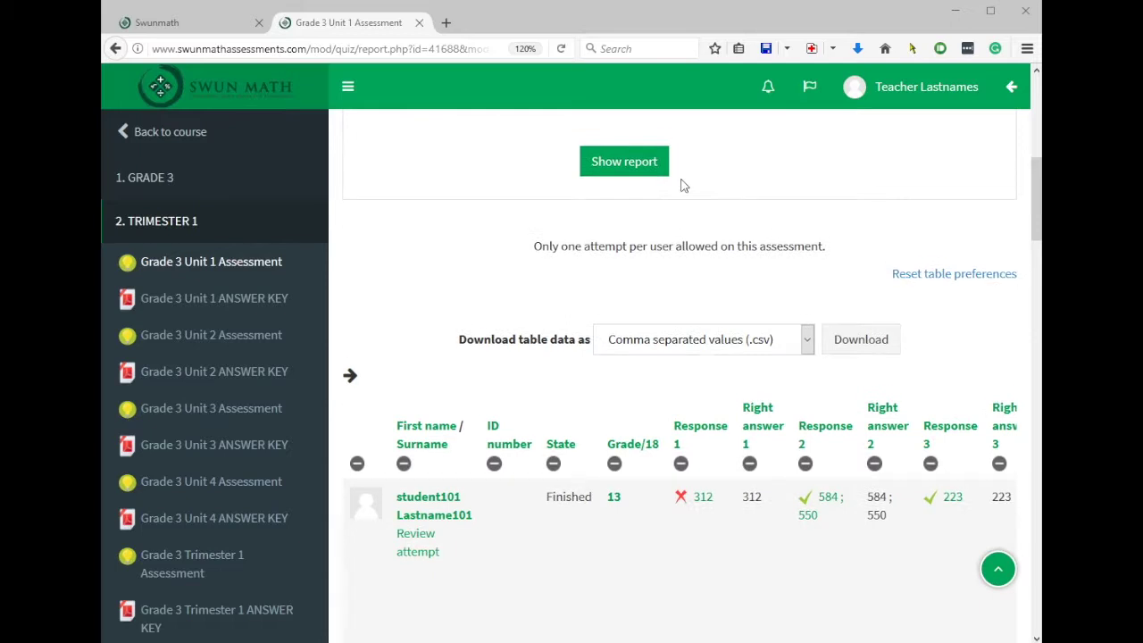
scroll(683, 185, down, 2)
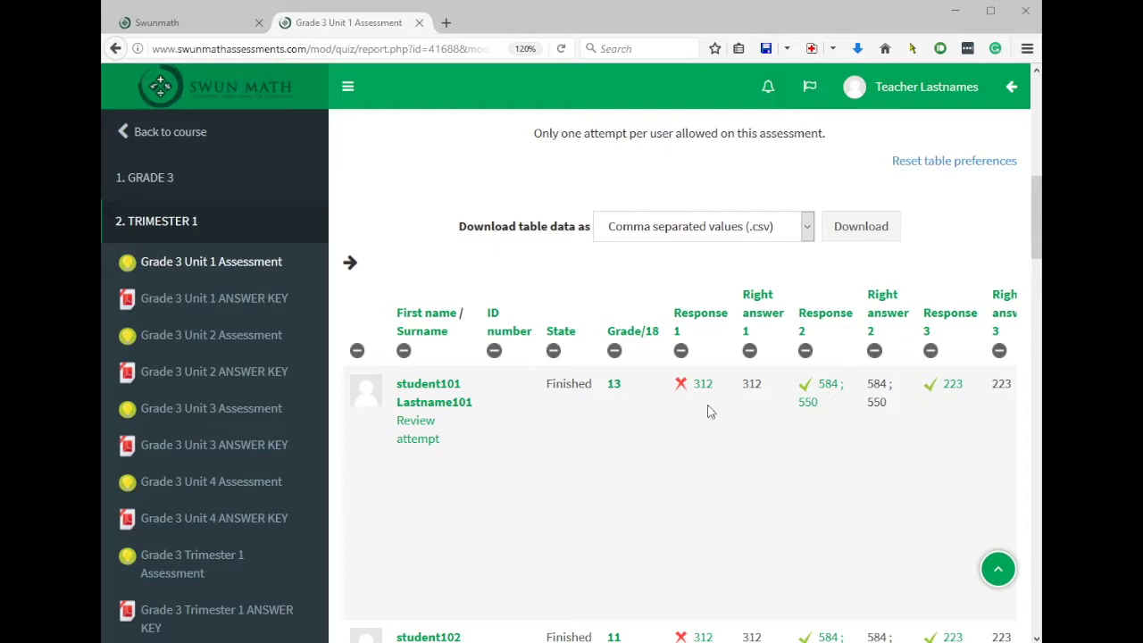
scroll(710, 411, down, 2)
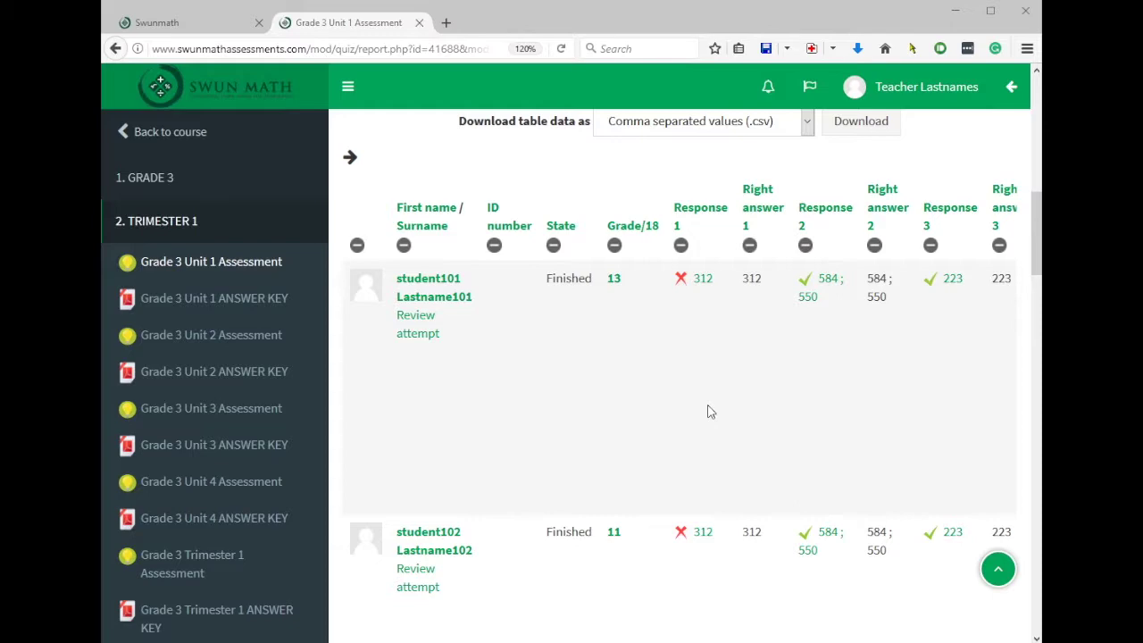
scroll(710, 411, down, 6)
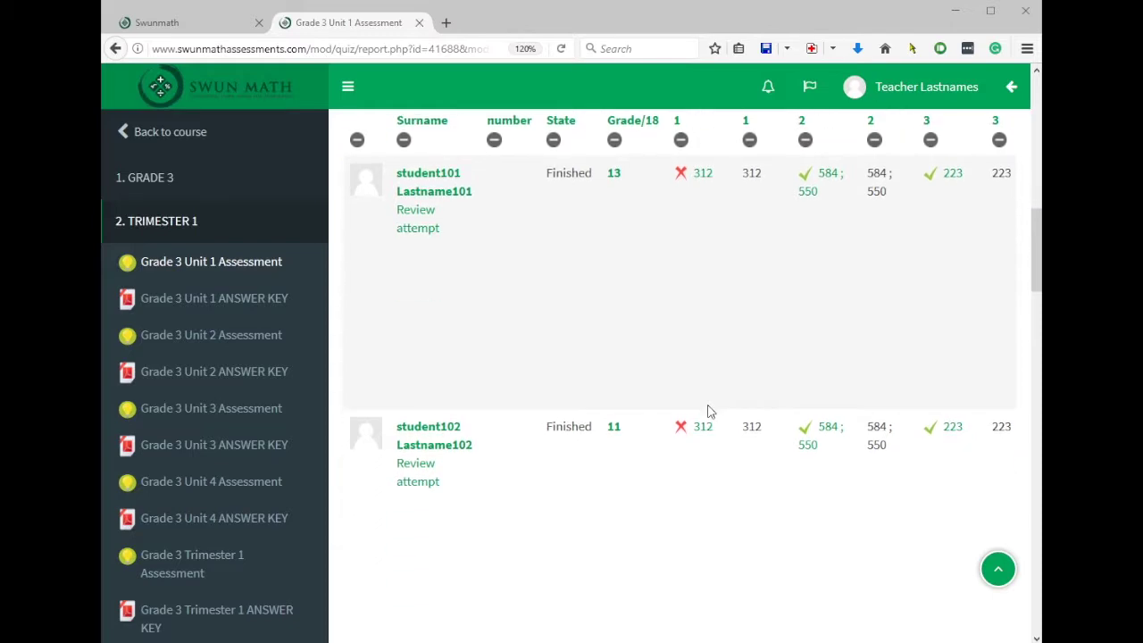
scroll(710, 411, up, 9)
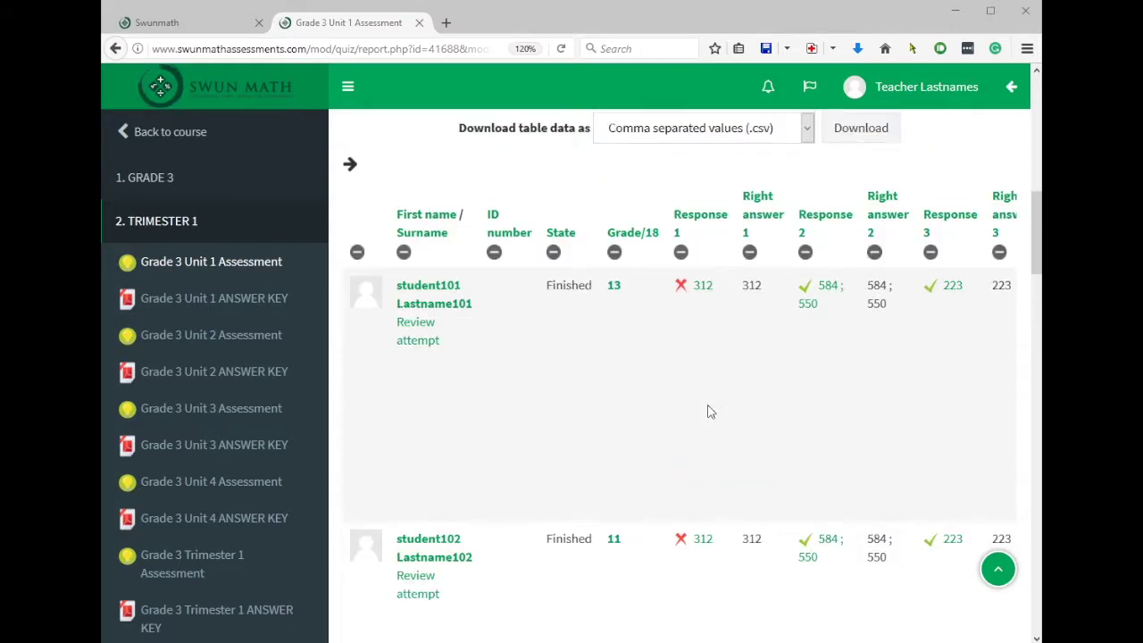
Step: Check the download formats offered for the Responses table data and return to the assessment reports
scroll(710, 411, up, 3)
click(730, 442)
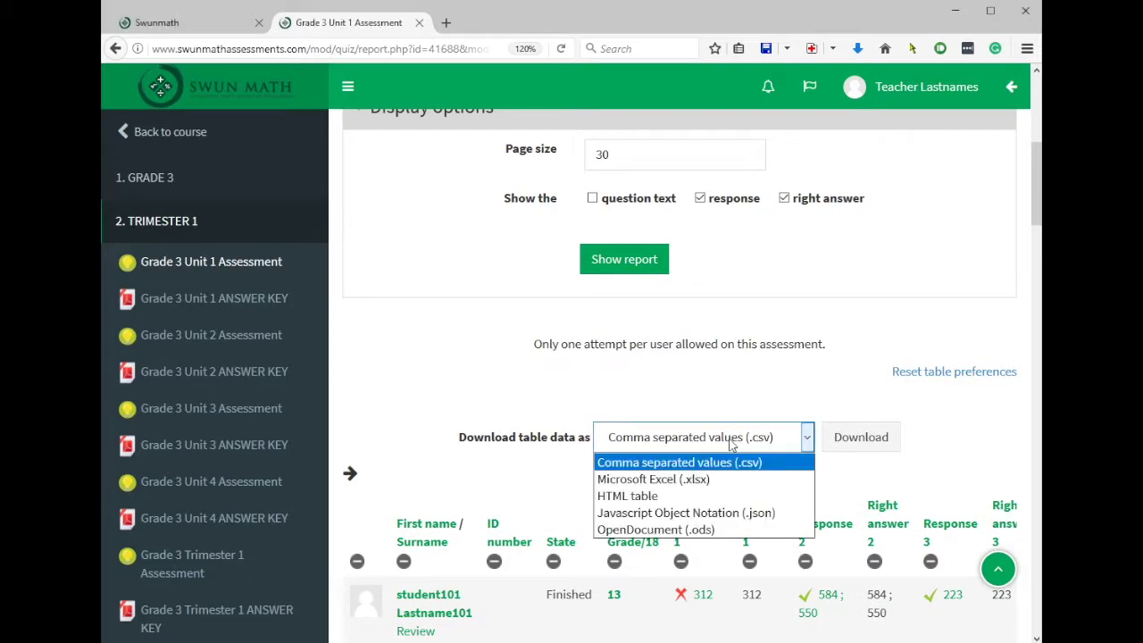
click(732, 444)
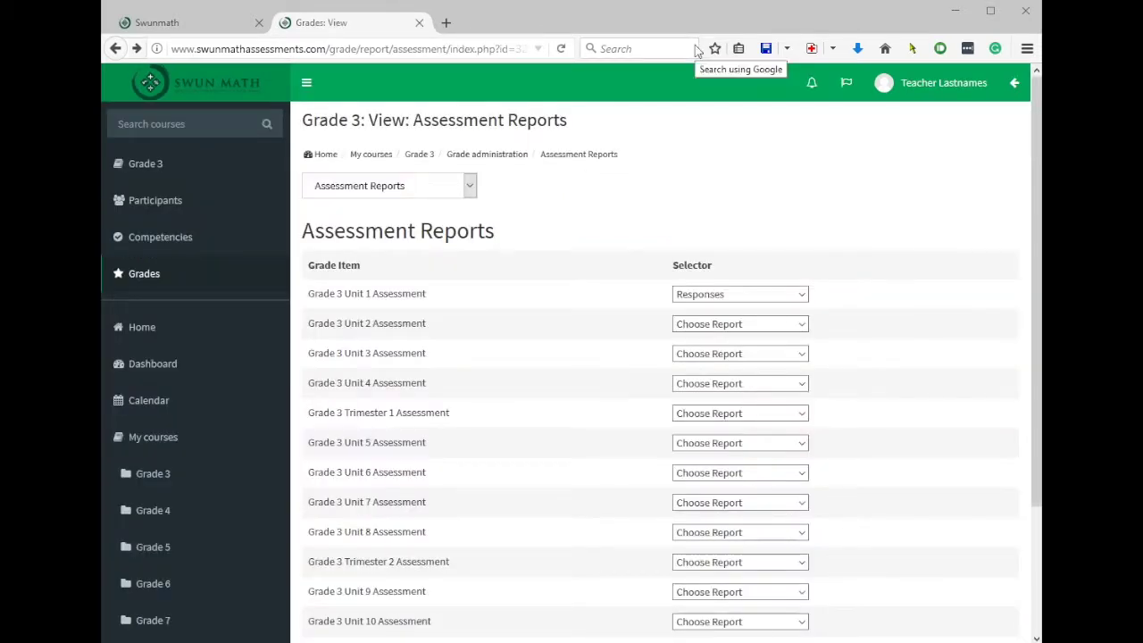
Step: Open the Statistics report for the Grade 3 Unit 1 Assessment and review the assessment information, including average and median grades
click(704, 299)
click(710, 393)
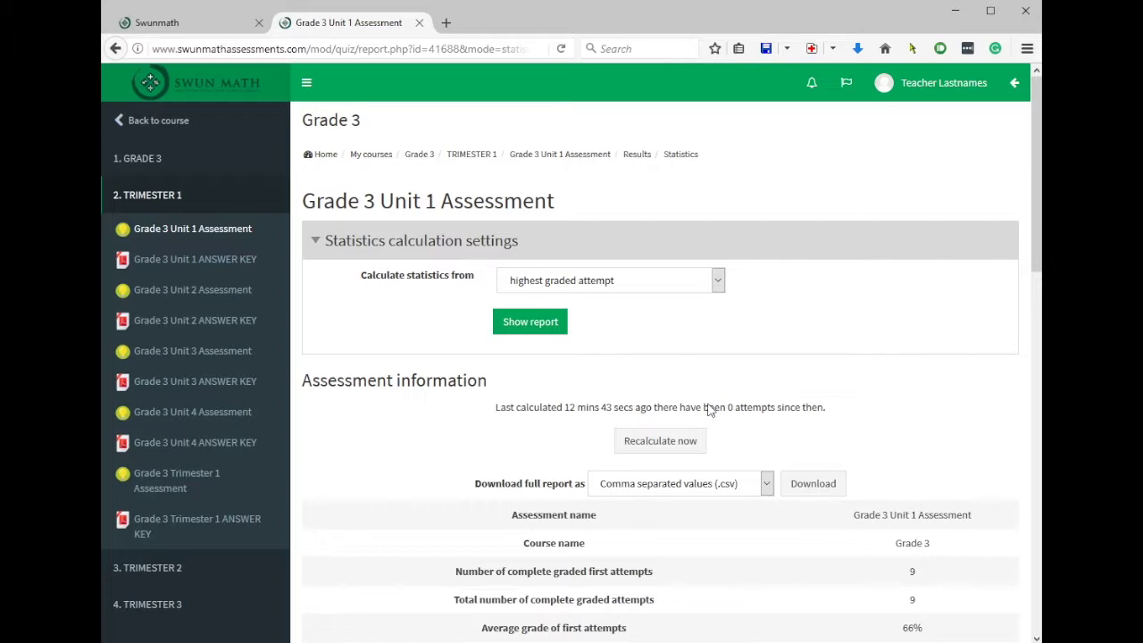
scroll(688, 437, down, 5)
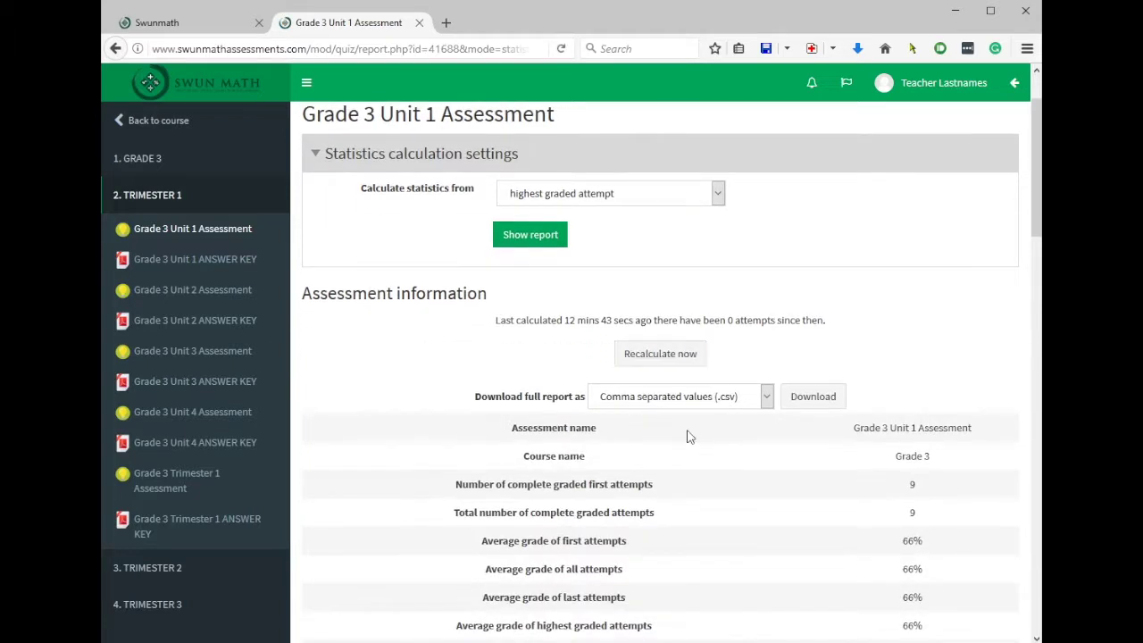
scroll(687, 436, down, 2)
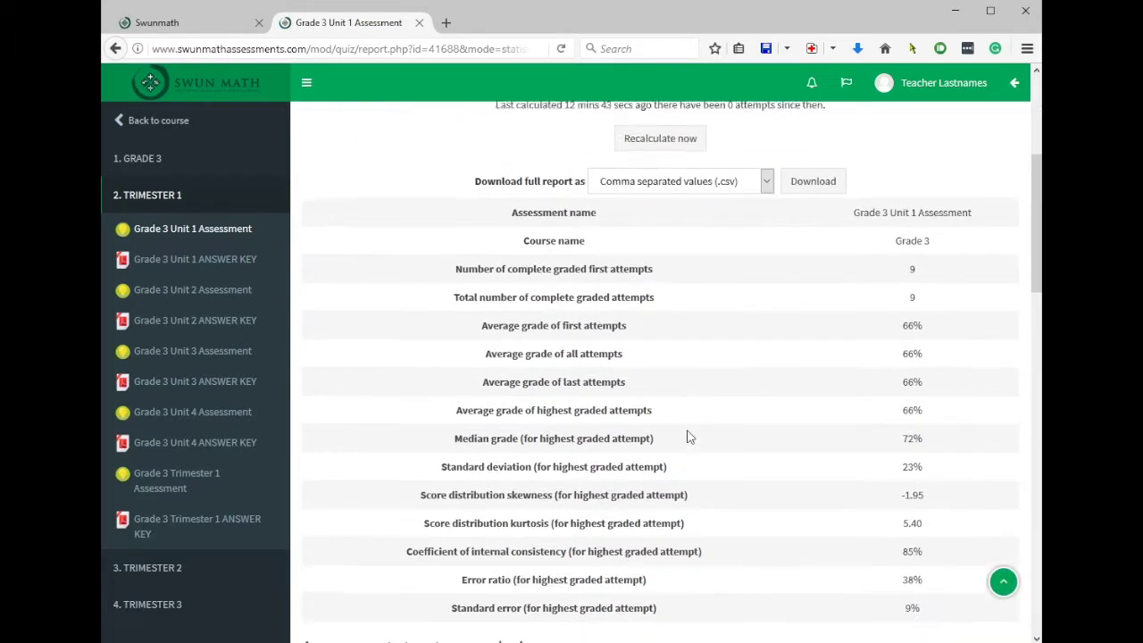
scroll(688, 437, down, 2)
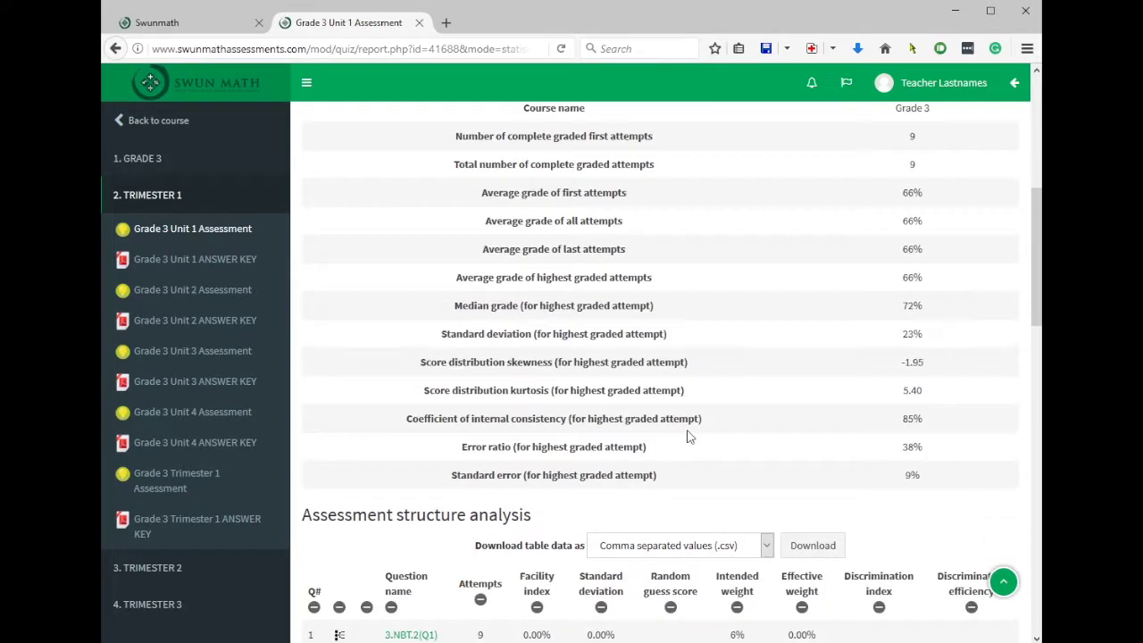
Step: Examine the assessment structure analysis for questions 1 to 16 and the chart of statistics for question positions
scroll(688, 437, down, 6)
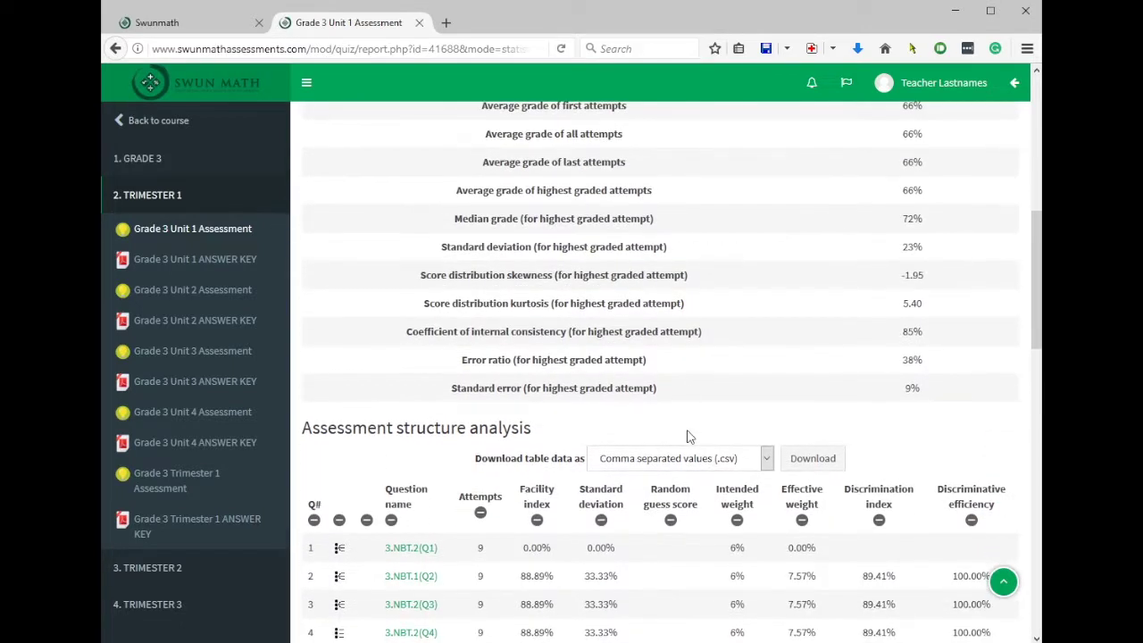
scroll(687, 437, down, 4)
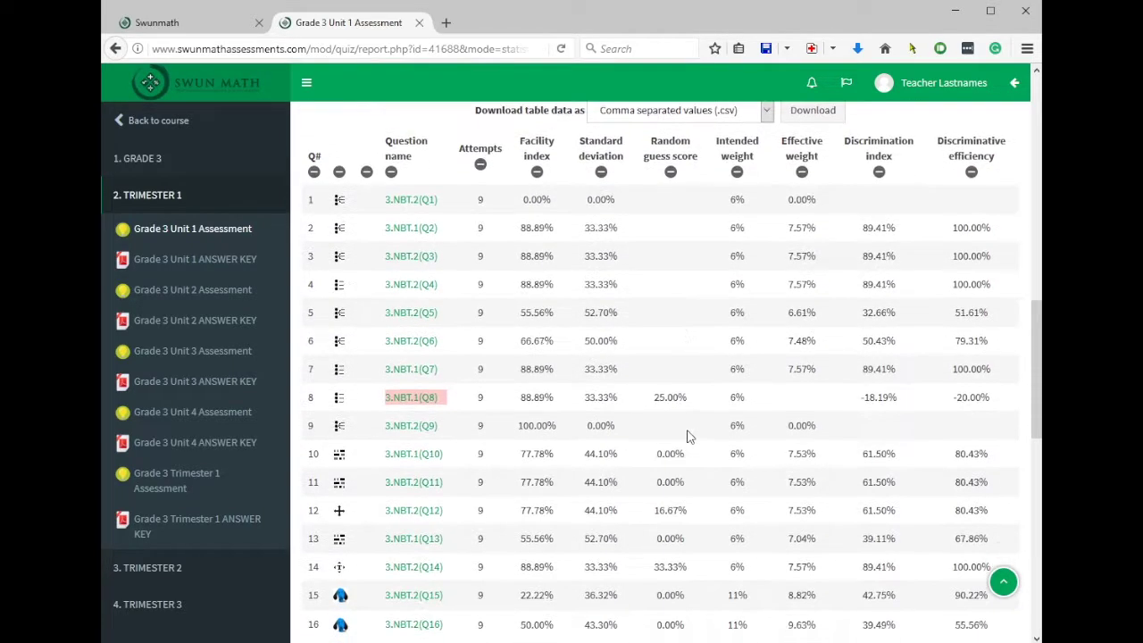
scroll(688, 436, down, 4)
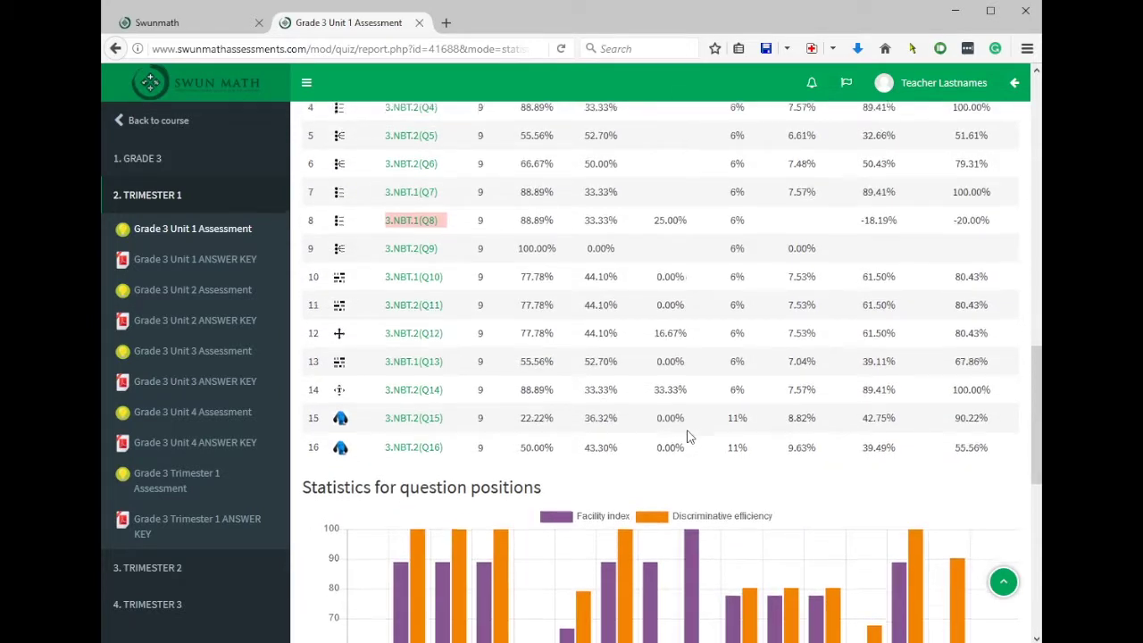
scroll(688, 437, down, 4)
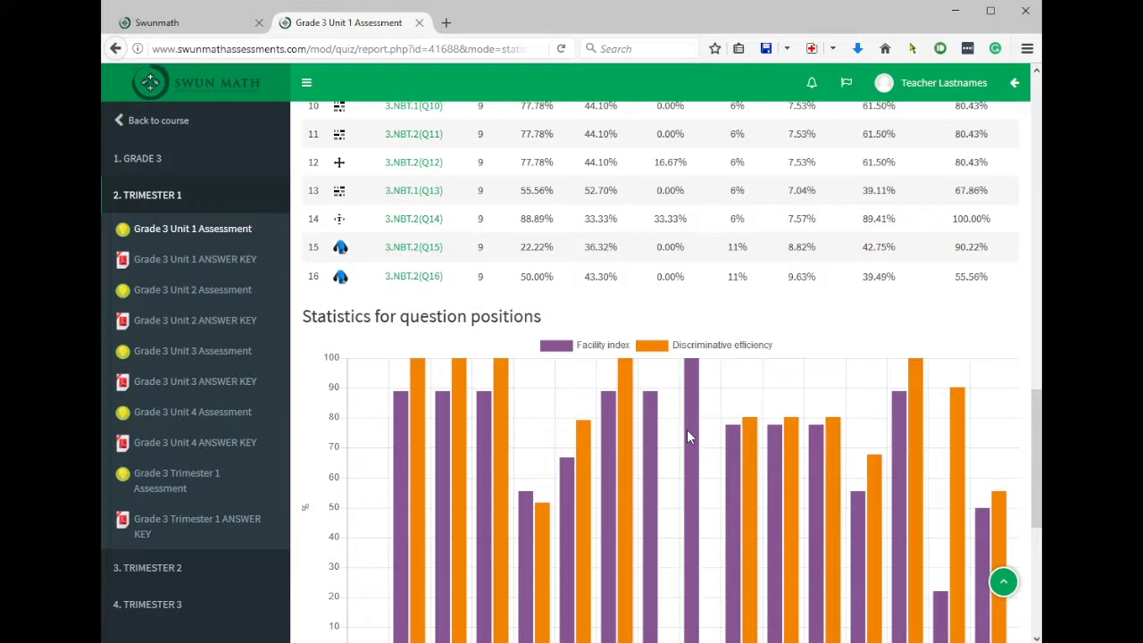
scroll(687, 437, down, 9)
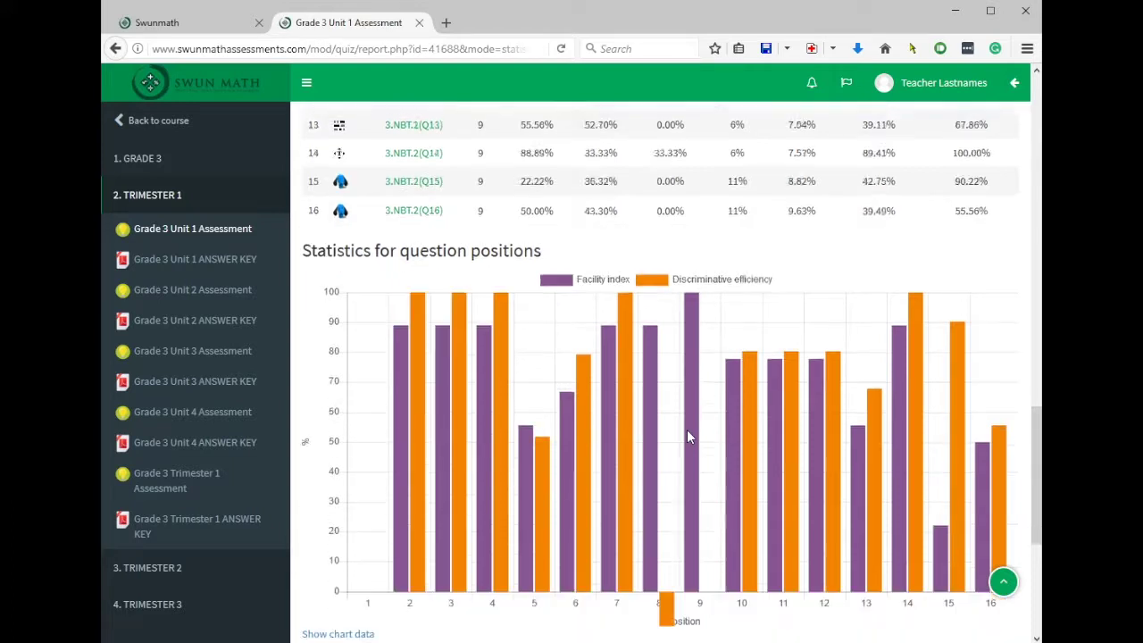